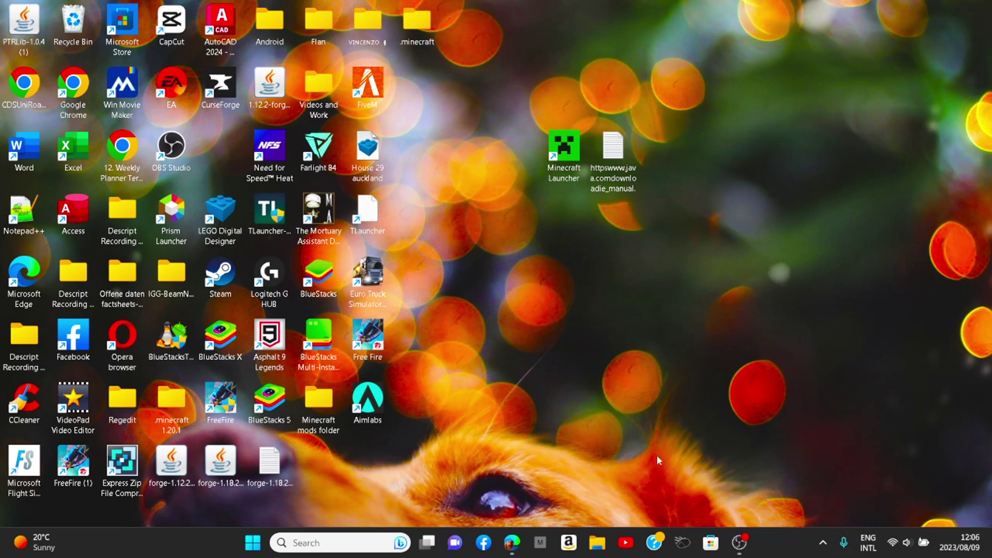
Bring the Edge browser with the OptiFine downloads page to the front.
{"action": "left_click", "coordinate": [511, 542]}
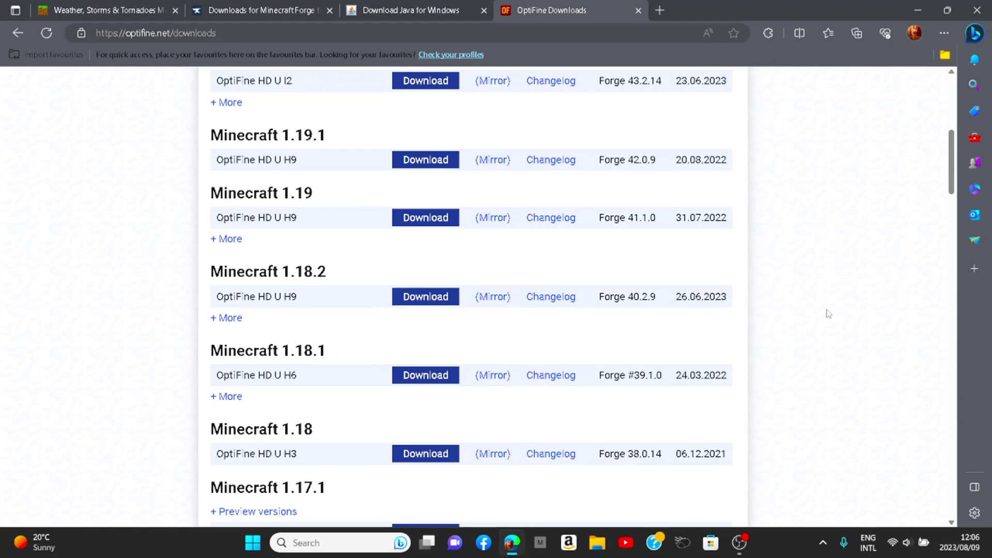
{"action": "left_click", "coordinate": [434, 10]}
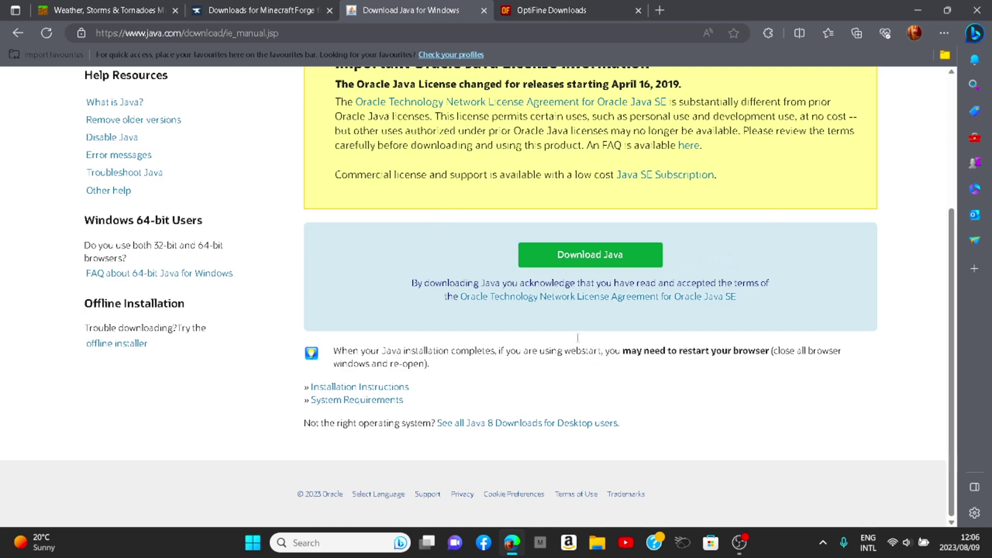
{"action": "scroll", "coordinate": [821, 243], "scroll_direction": "up", "scroll_amount": 2}
{"action": "scroll", "coordinate": [844, 215], "scroll_direction": "down", "scroll_amount": 2}
{"action": "left_click", "coordinate": [331, 545]}
{"action": "type", "text": "java"}
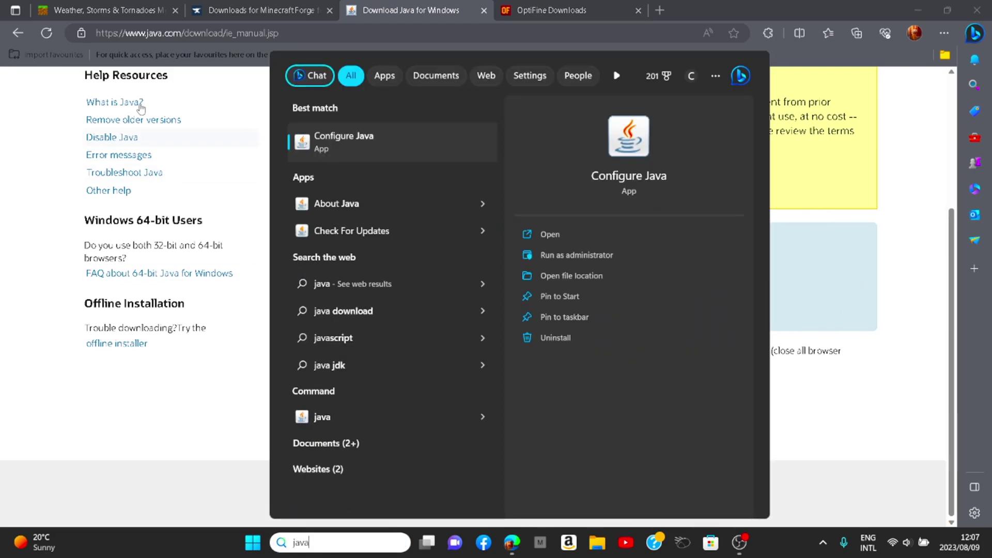
{"action": "left_click", "coordinate": [900, 126]}
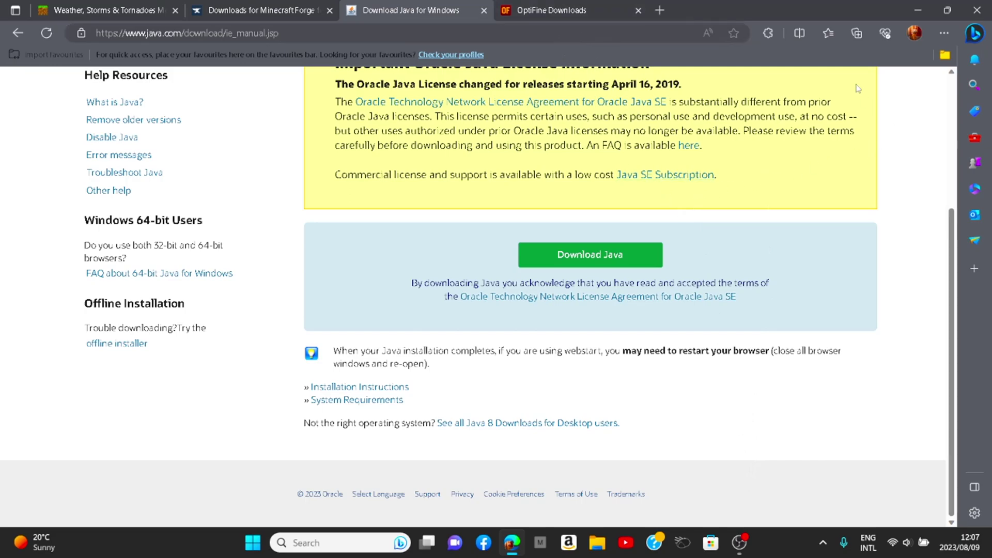
{"action": "left_click", "coordinate": [568, 6]}
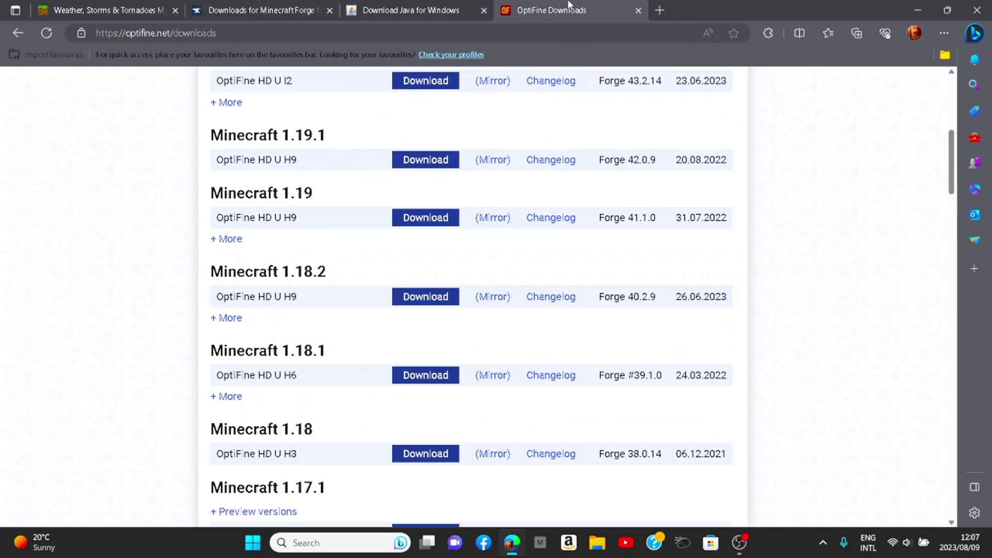
Reload OptiFine downloads, show all versions, and download OptiFine HD U H9 for Minecraft 1.18.2.
{"action": "scroll", "coordinate": [792, 226], "scroll_direction": "up", "scroll_amount": 6}
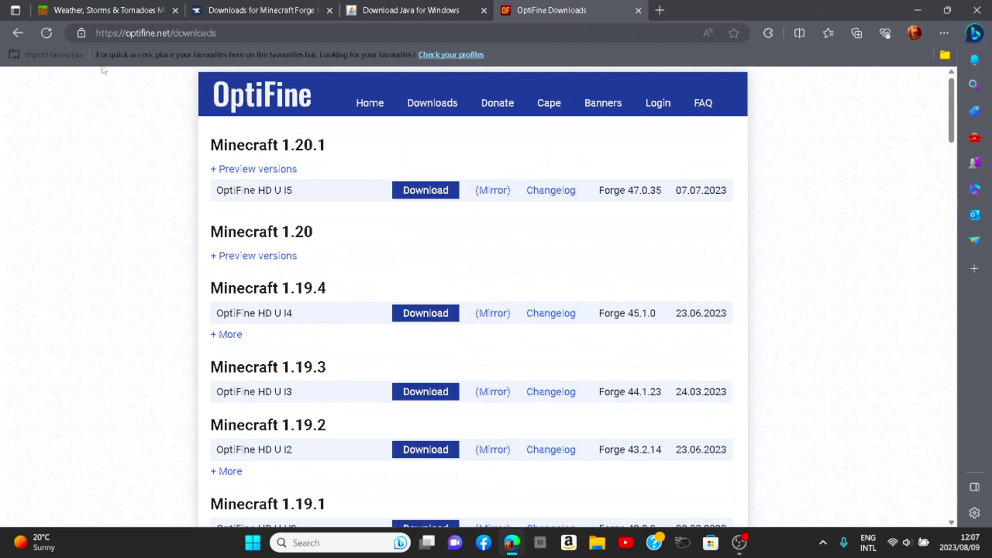
{"action": "left_click", "coordinate": [50, 36]}
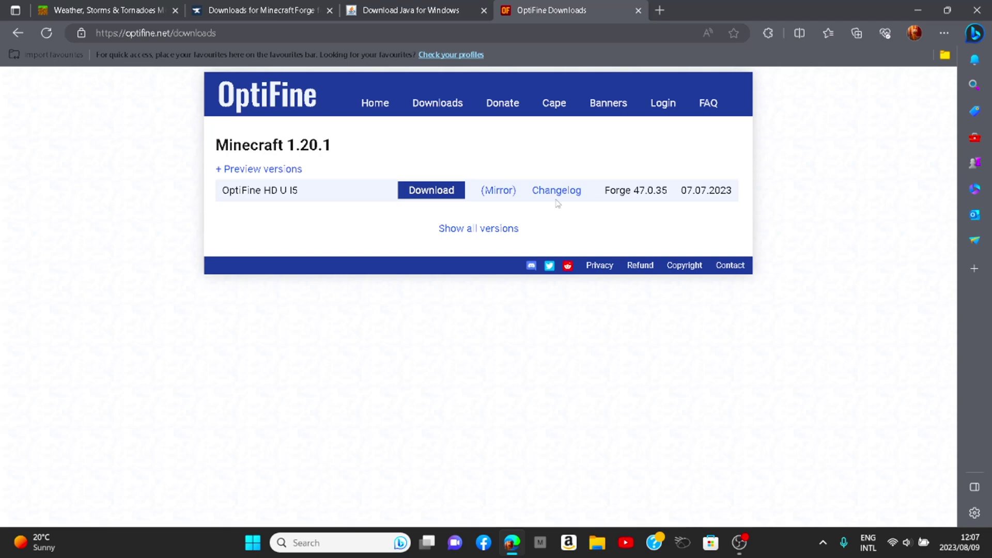
{"action": "left_click", "coordinate": [481, 230]}
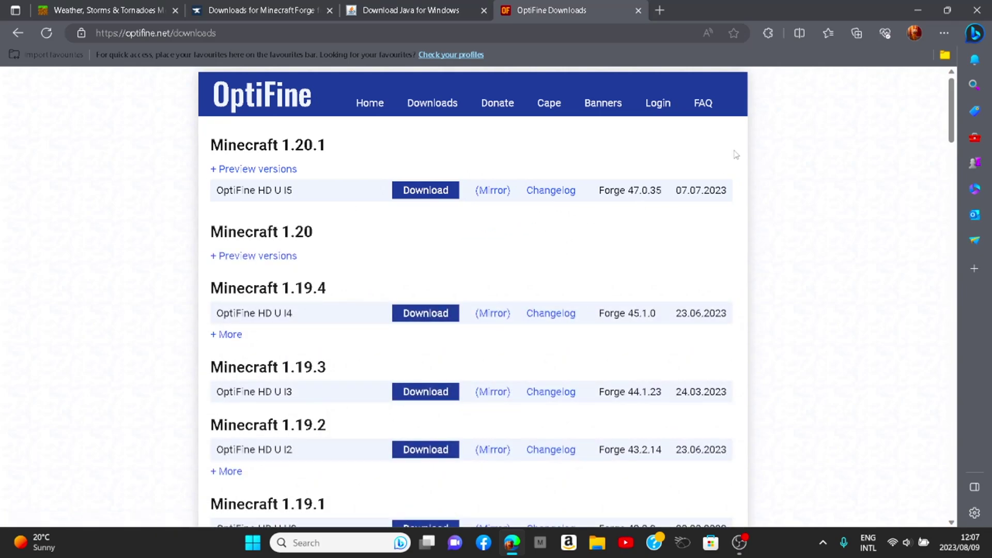
{"action": "scroll", "coordinate": [510, 195], "scroll_direction": "down", "scroll_amount": 20}
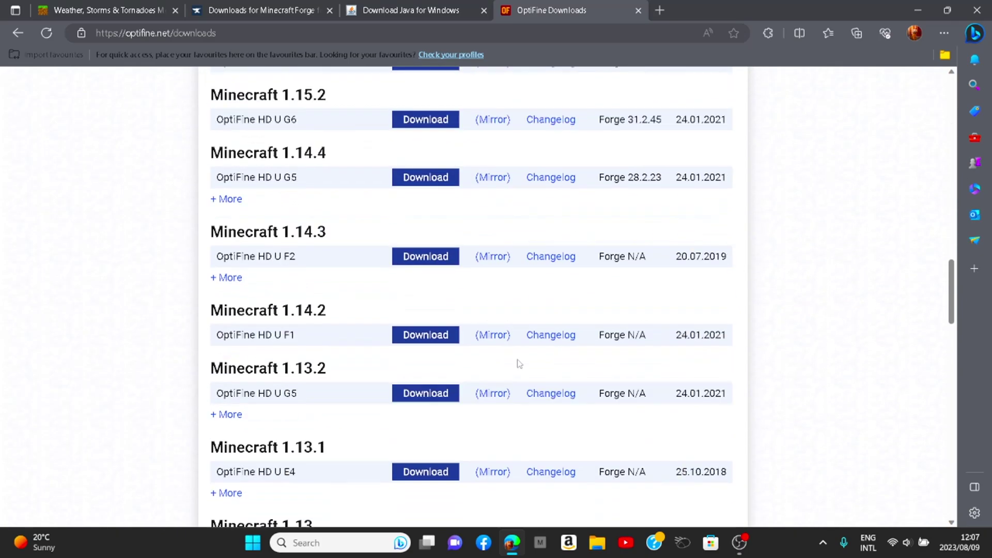
{"action": "scroll", "coordinate": [811, 239], "scroll_direction": "up", "scroll_amount": 20}
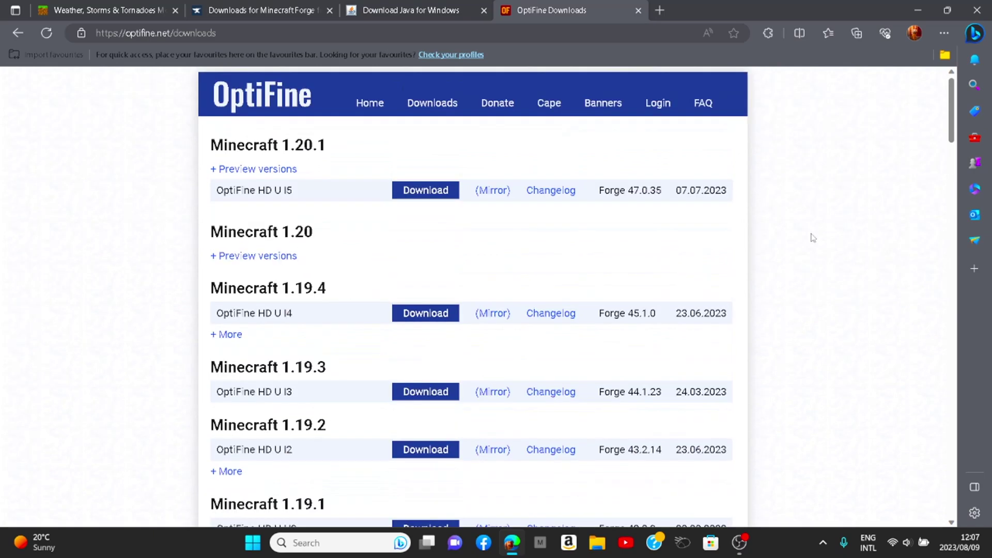
{"action": "scroll", "coordinate": [812, 238], "scroll_direction": "down", "scroll_amount": 6}
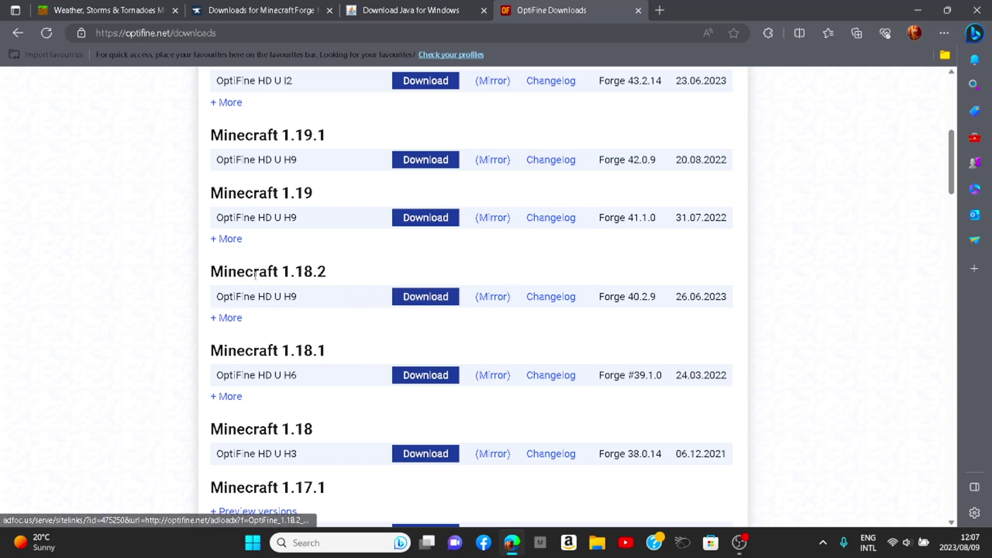
{"action": "left_click", "coordinate": [428, 302]}
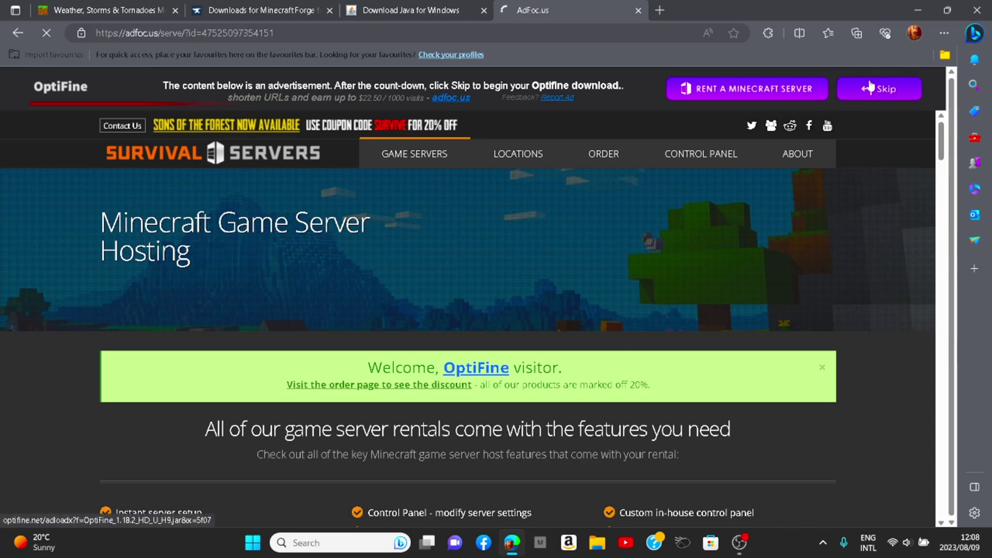
Skip the ad, cancel the OptiFine jar download, and close the OptiFine and Java tabs.
{"action": "left_click", "coordinate": [855, 87]}
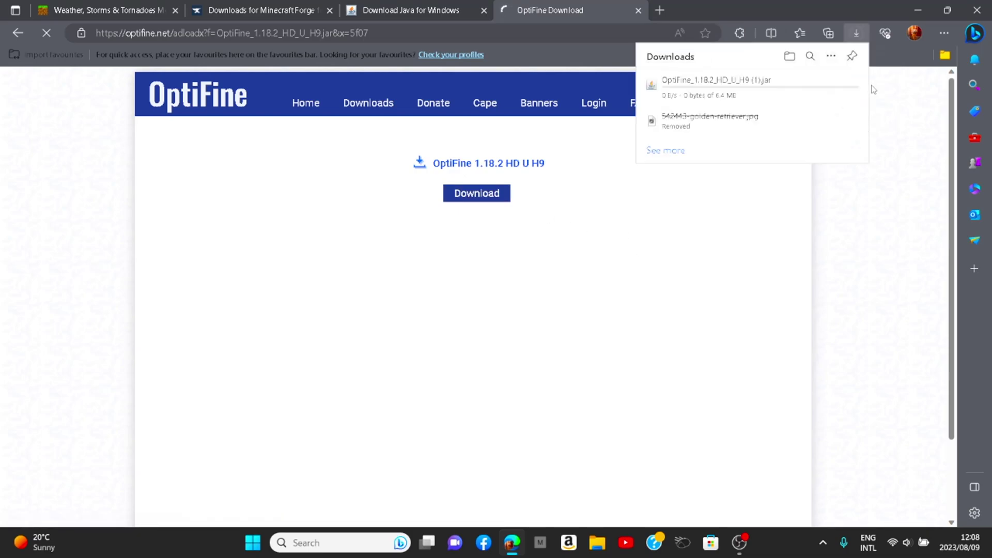
{"action": "left_click", "coordinate": [843, 84]}
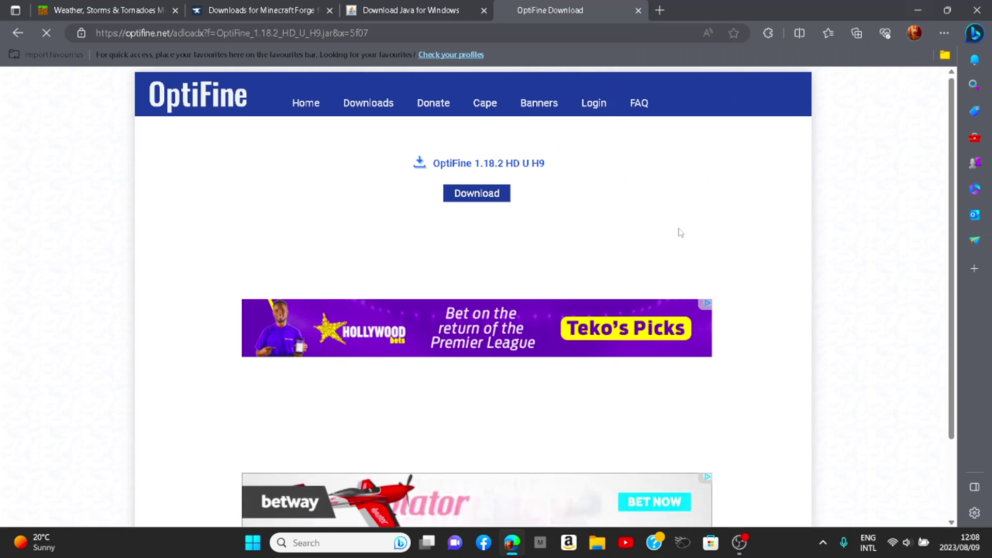
{"action": "left_click", "coordinate": [638, 10]}
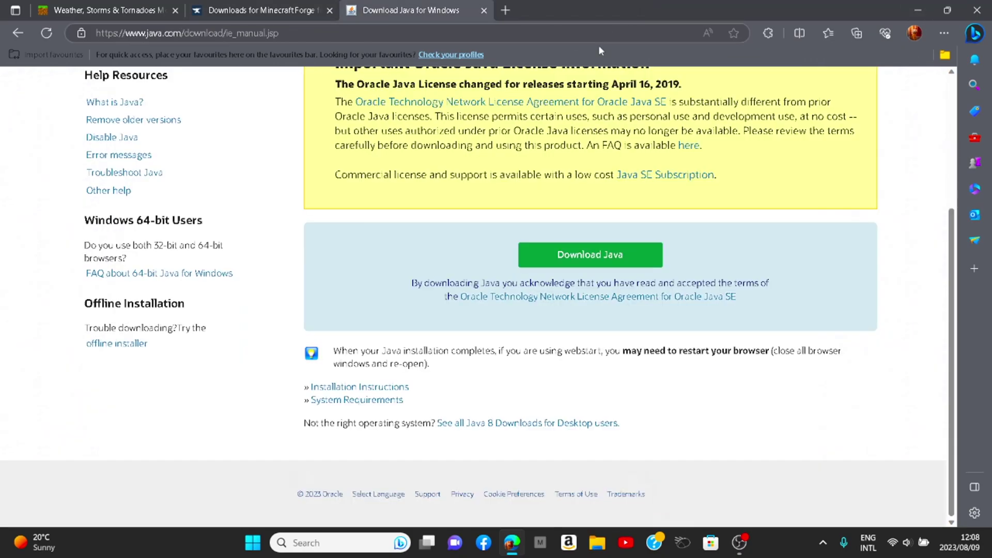
{"action": "left_click", "coordinate": [482, 11]}
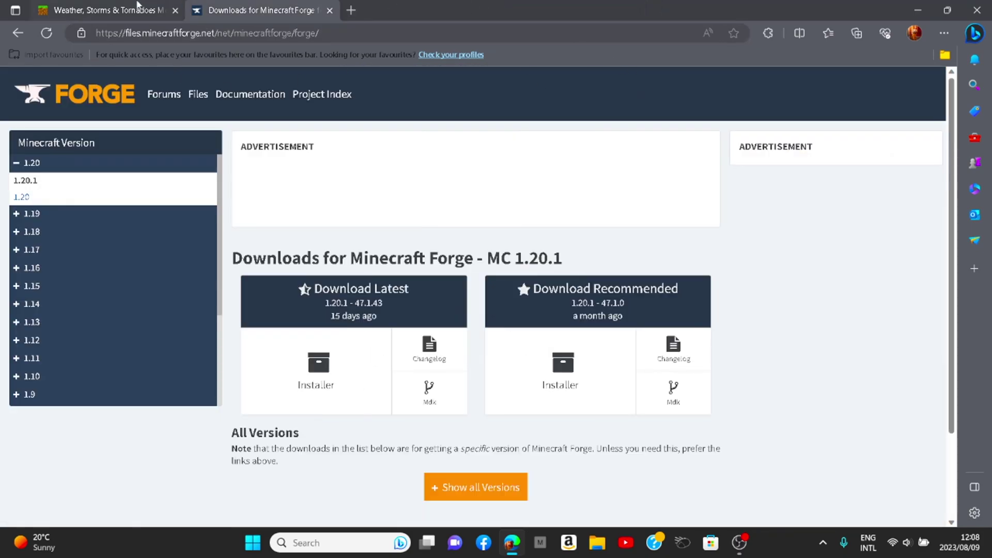
Open the Forge downloads page for Minecraft 1.18.2 from the 1.18 version list.
{"action": "left_click", "coordinate": [106, 8]}
{"action": "left_click", "coordinate": [219, 6]}
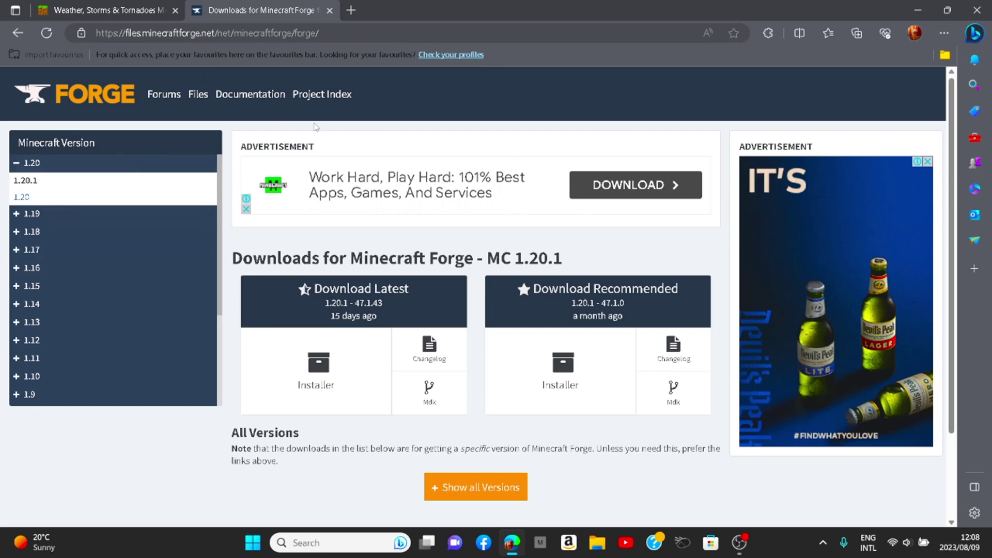
{"action": "left_click", "coordinate": [18, 233]}
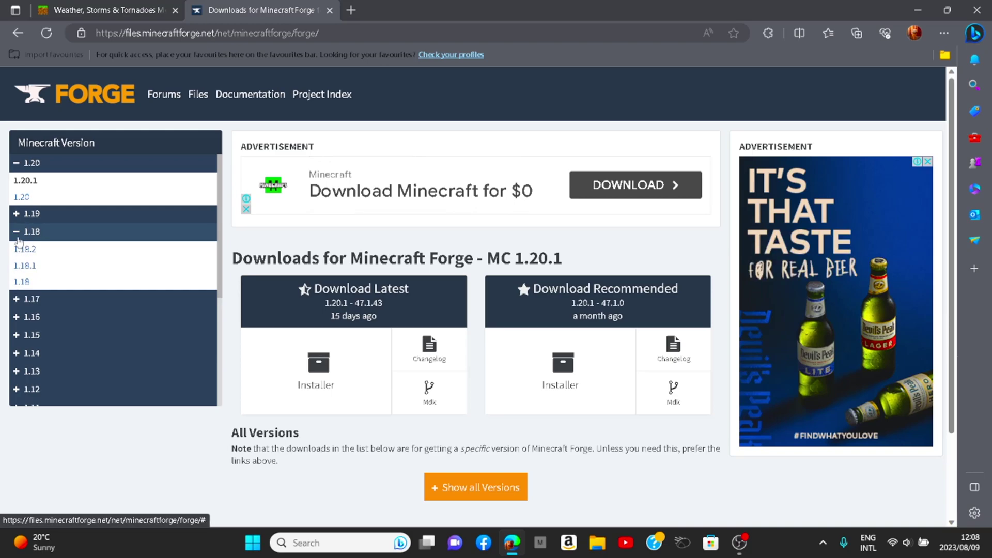
{"action": "left_click", "coordinate": [24, 250]}
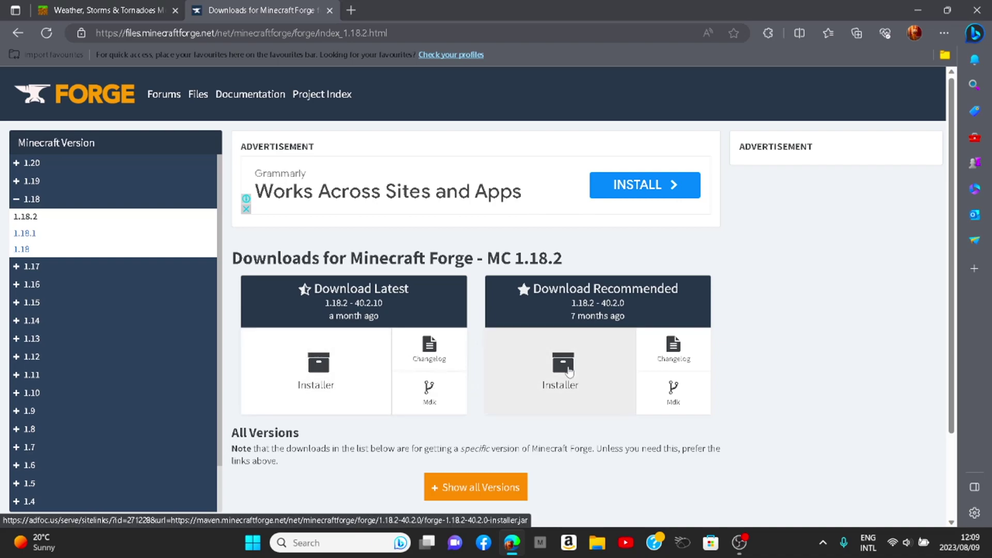
Start the latest Forge 1.18.2 installer download past the ad, then cancel it.
{"action": "left_click", "coordinate": [351, 377]}
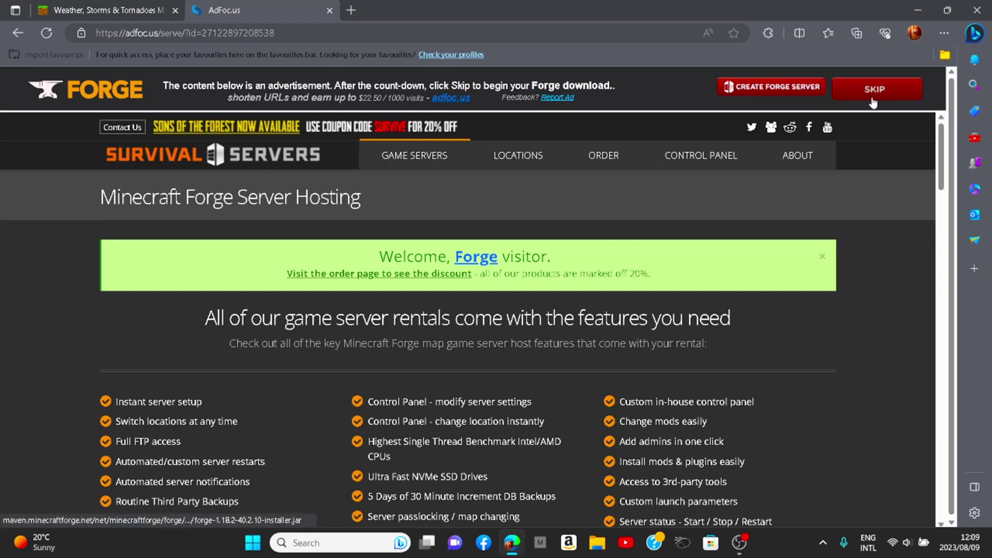
{"action": "left_click", "coordinate": [873, 90]}
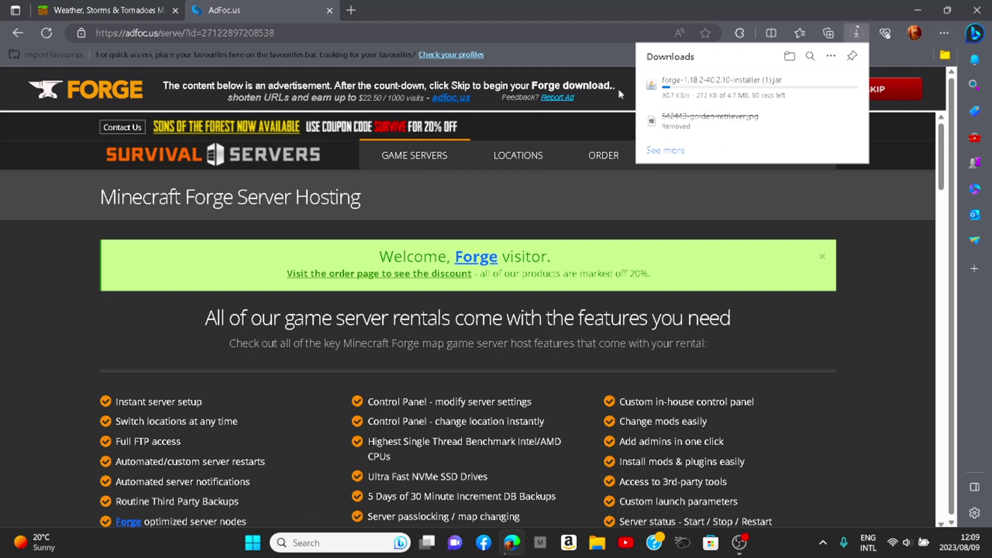
{"action": "left_click", "coordinate": [856, 86]}
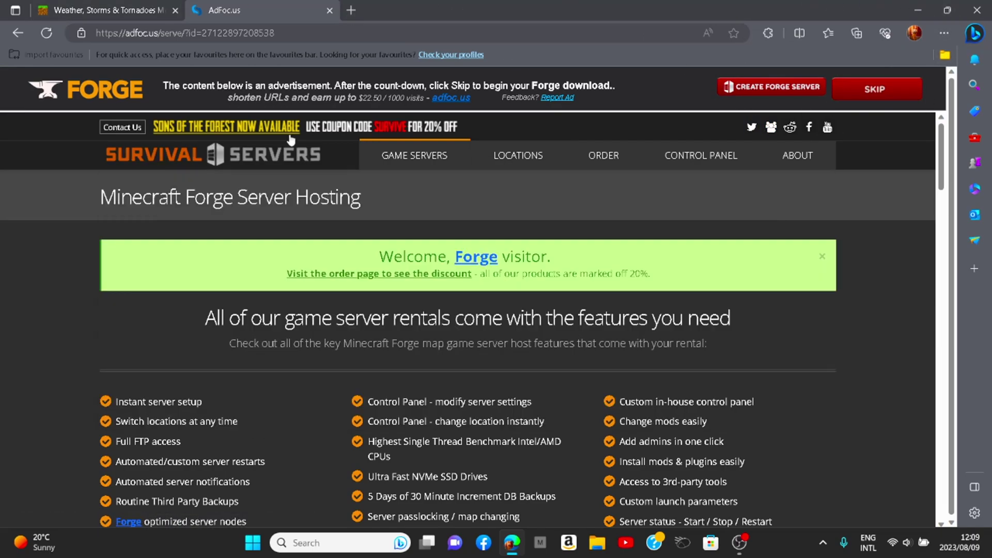
Start the Weather Storms mod download for Forge 1.18.2 from Server 1, then cancel it.
{"action": "left_click", "coordinate": [329, 12]}
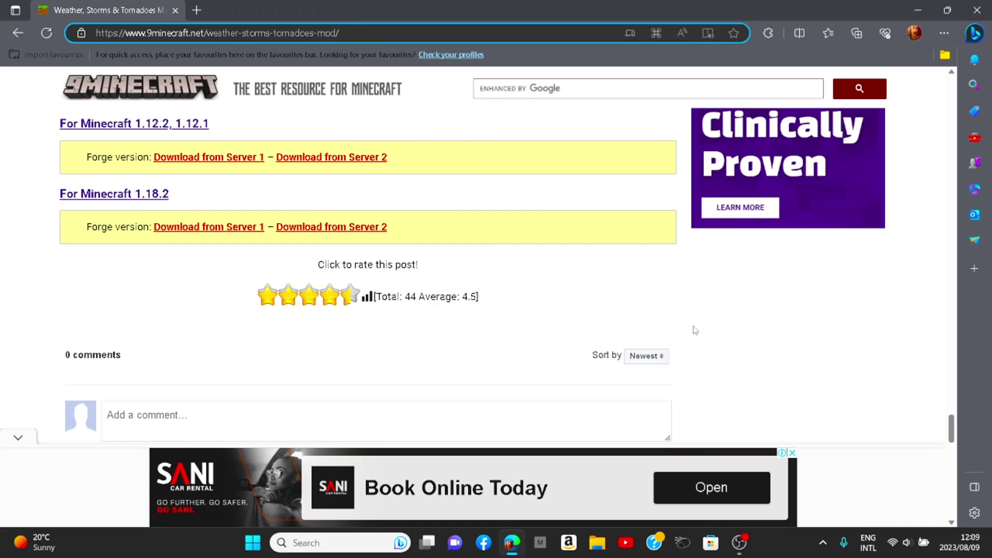
{"action": "scroll", "coordinate": [695, 330], "scroll_direction": "up", "scroll_amount": 10}
{"action": "scroll", "coordinate": [723, 328], "scroll_direction": "down", "scroll_amount": 5}
{"action": "scroll", "coordinate": [748, 332], "scroll_direction": "up", "scroll_amount": 10}
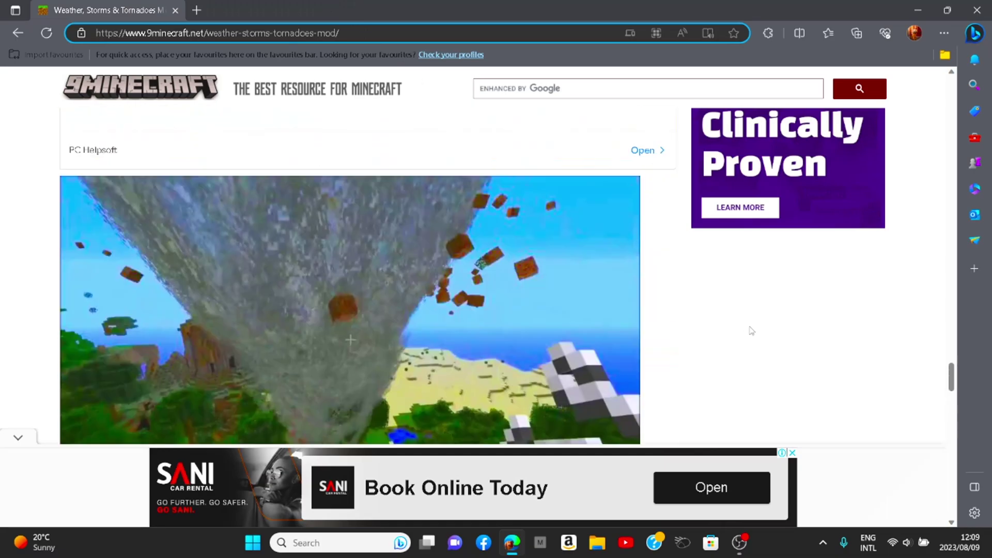
{"action": "left_click_drag", "start_coordinate": [951, 380], "coordinate": [961, 106]}
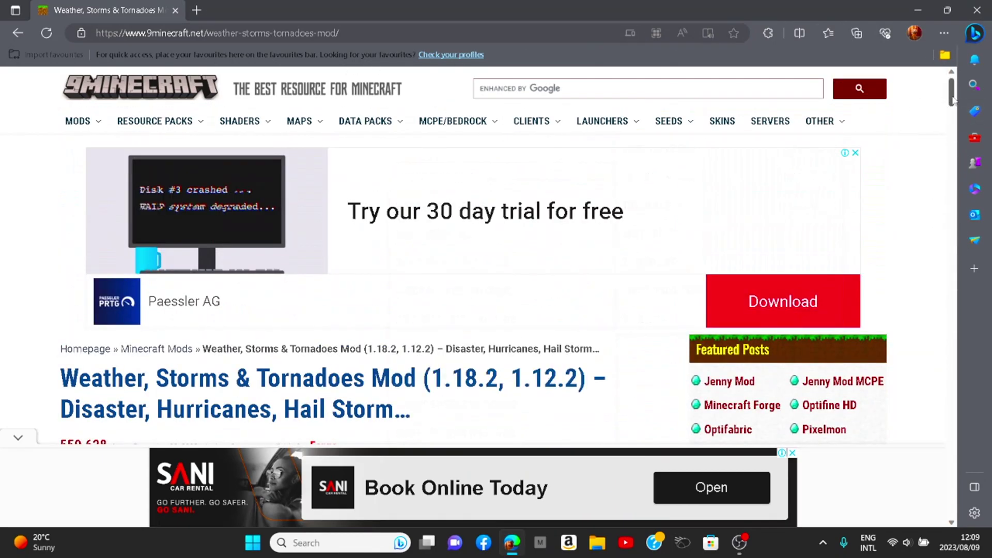
{"action": "scroll", "coordinate": [874, 124], "scroll_direction": "down", "scroll_amount": 6}
{"action": "scroll", "coordinate": [875, 124], "scroll_direction": "up", "scroll_amount": 5}
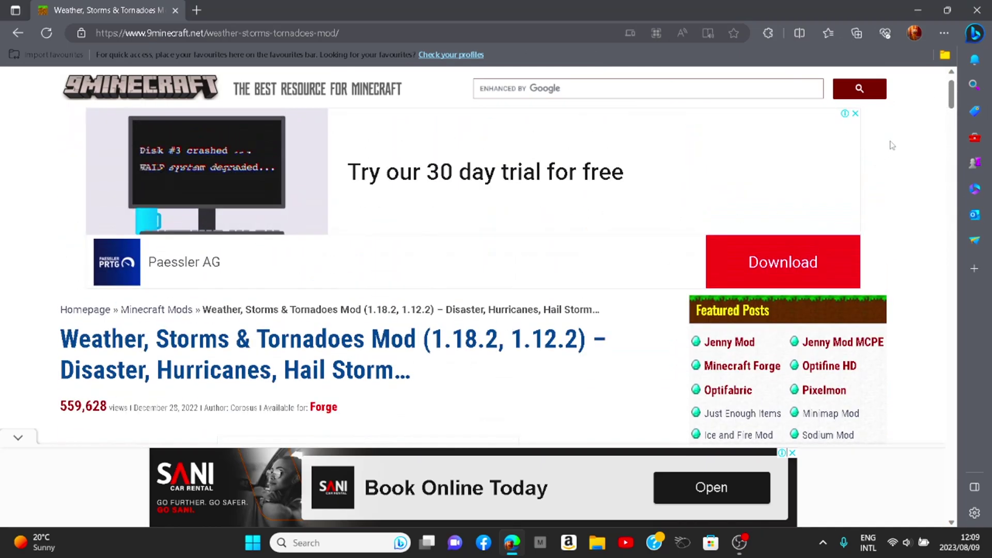
{"action": "left_click_drag", "start_coordinate": [953, 101], "coordinate": [904, 428]}
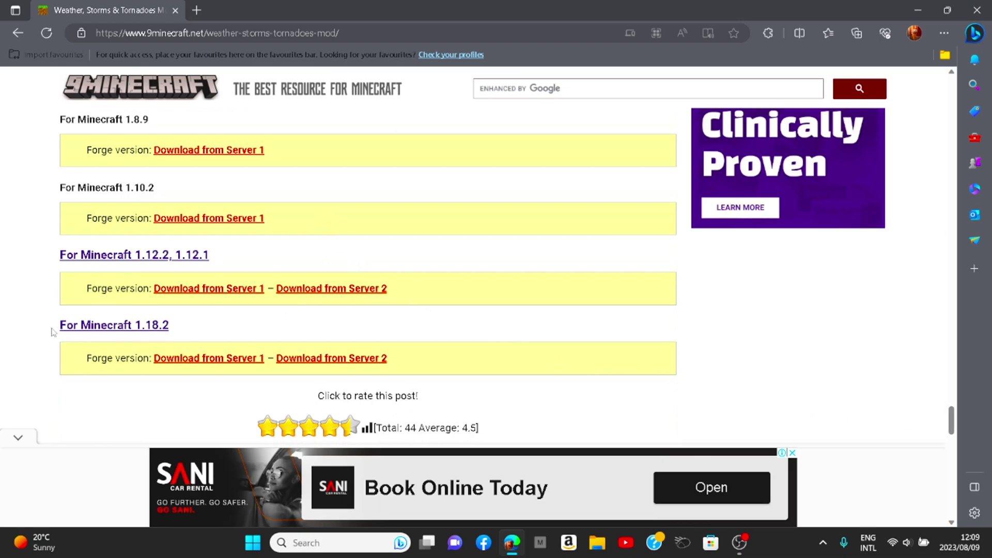
{"action": "left_click", "coordinate": [238, 365]}
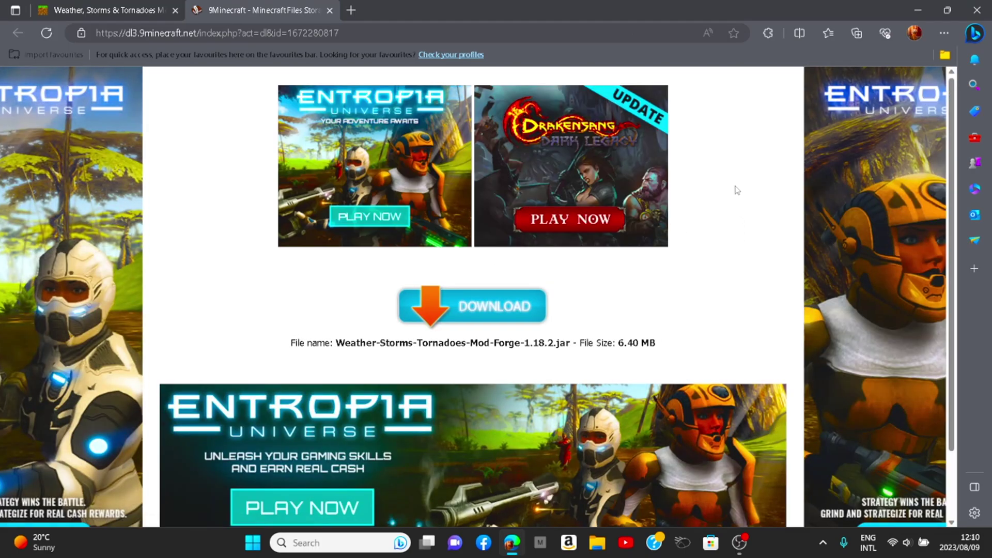
{"action": "left_click", "coordinate": [469, 316]}
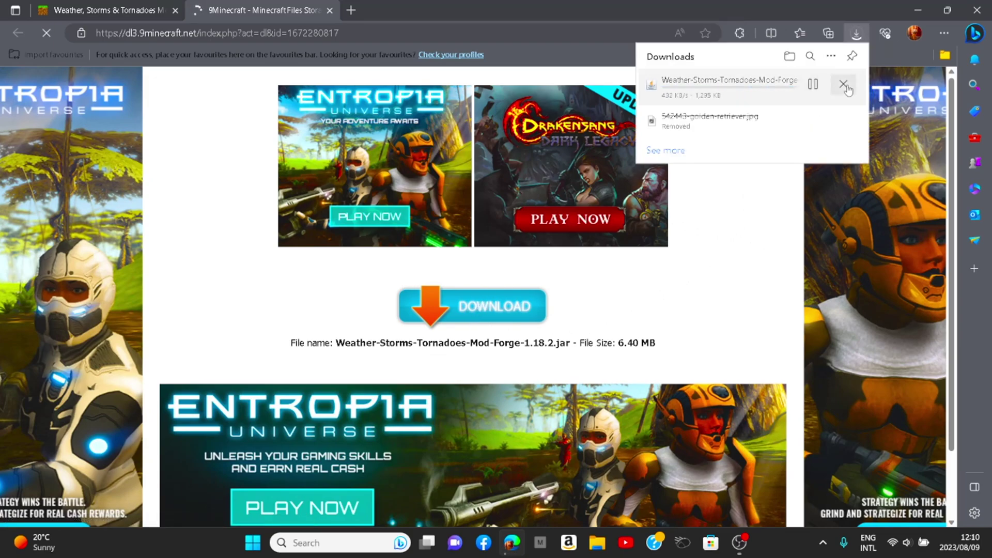
{"action": "left_click", "coordinate": [844, 85]}
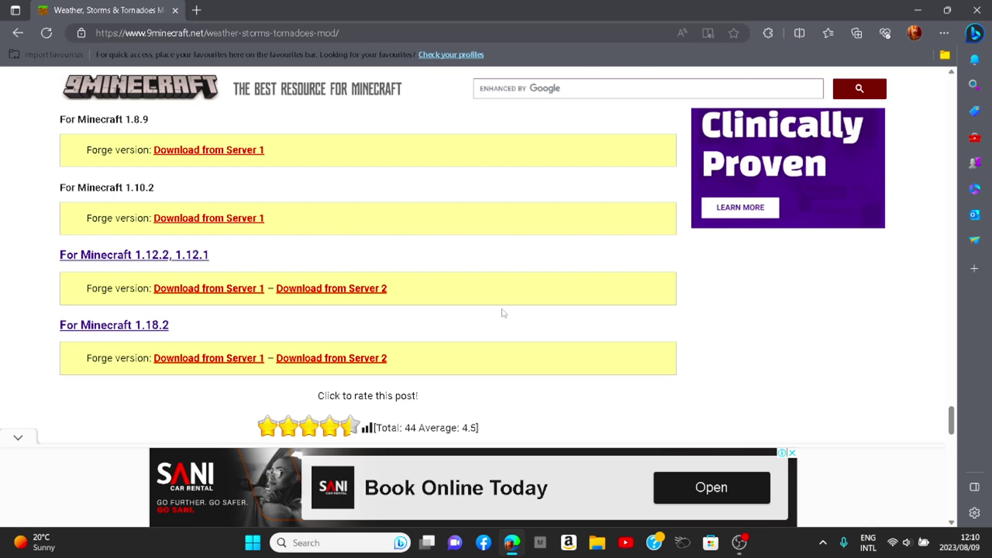
Close the mod page and move the forge-1.18.2 installer near Minecraft Launcher on the desktop.
{"action": "scroll", "coordinate": [504, 313], "scroll_direction": "up", "scroll_amount": 5}
{"action": "scroll", "coordinate": [535, 295], "scroll_direction": "down", "scroll_amount": 4}
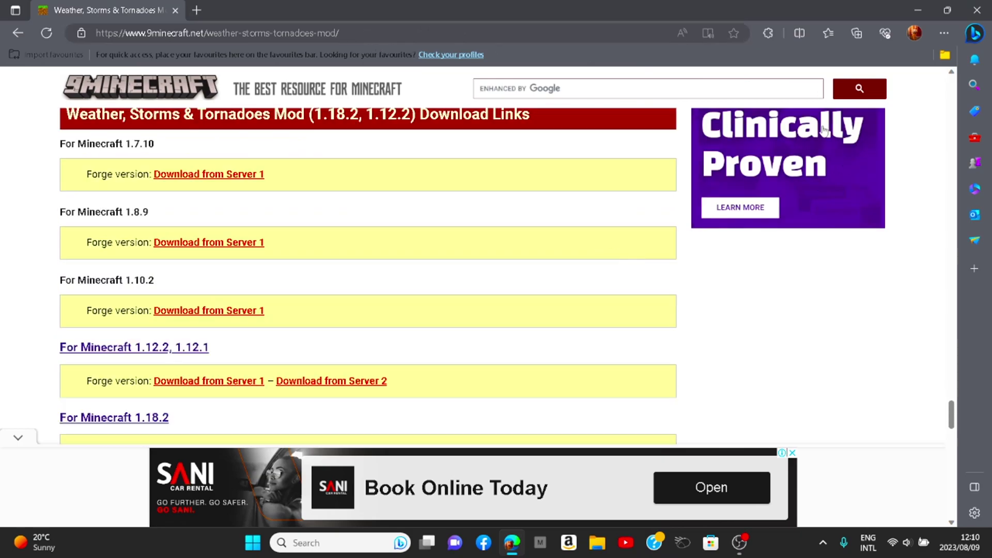
{"action": "left_click", "coordinate": [175, 10]}
{"action": "left_click_drag", "start_coordinate": [563, 150], "coordinate": [556, 272]}
{"action": "left_click_drag", "start_coordinate": [220, 463], "coordinate": [627, 298]}
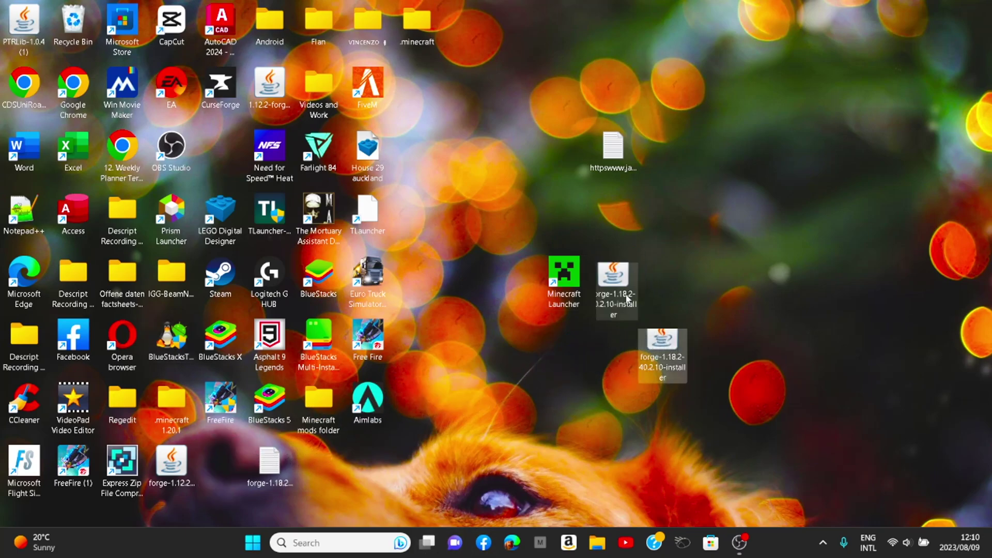
Nudge the forge installer beside Minecraft Launcher and search Windows for 'run'.
{"action": "left_click_drag", "start_coordinate": [625, 299], "coordinate": [617, 289]}
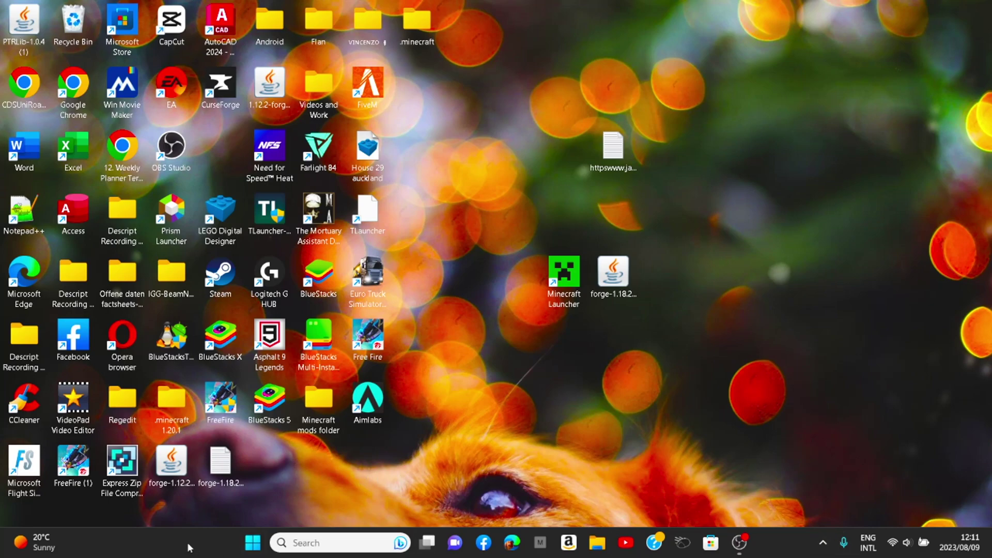
{"action": "left_click", "coordinate": [353, 545]}
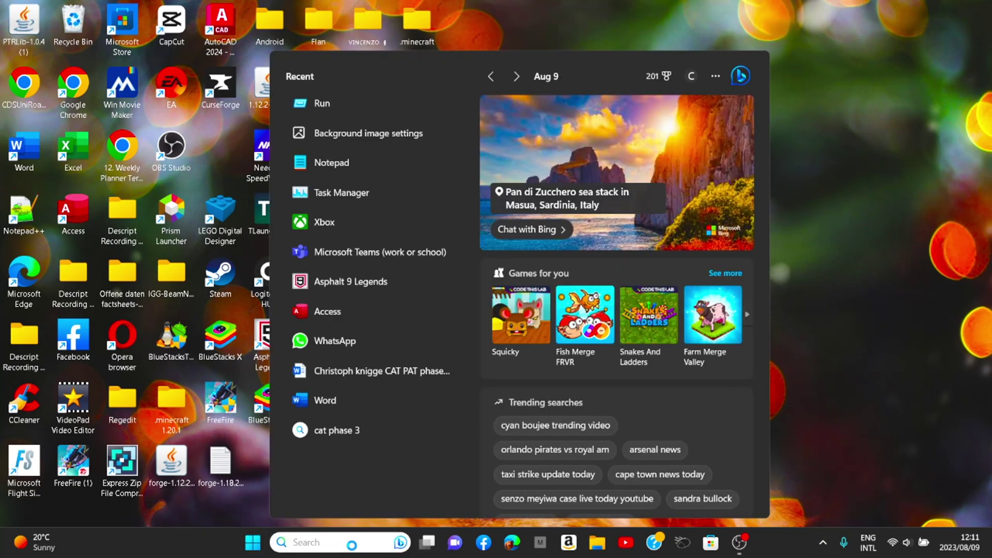
{"action": "type", "text": "run"}
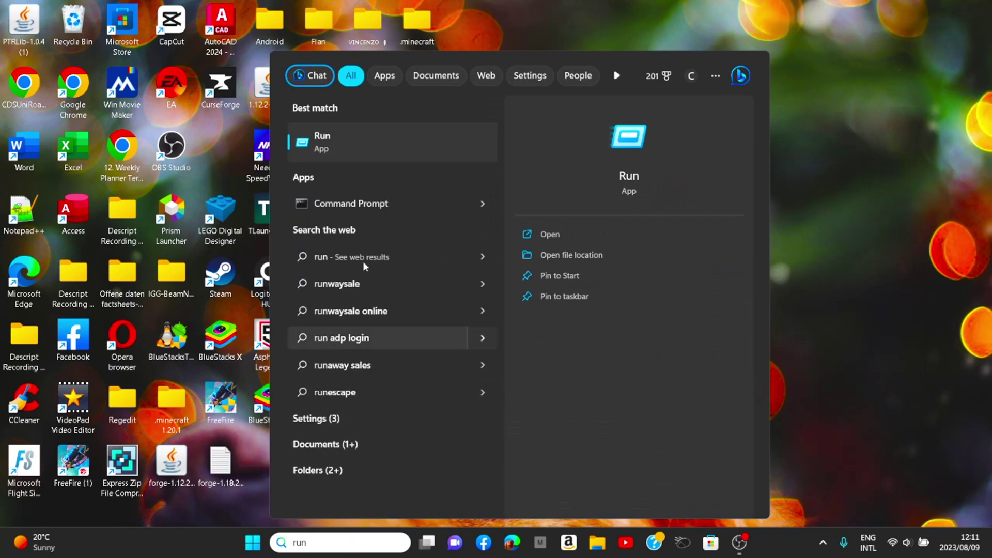
Run %appdata% to open the Roaming folder in File Explorer, scrolled to .minecraft.
{"action": "left_click", "coordinate": [361, 135]}
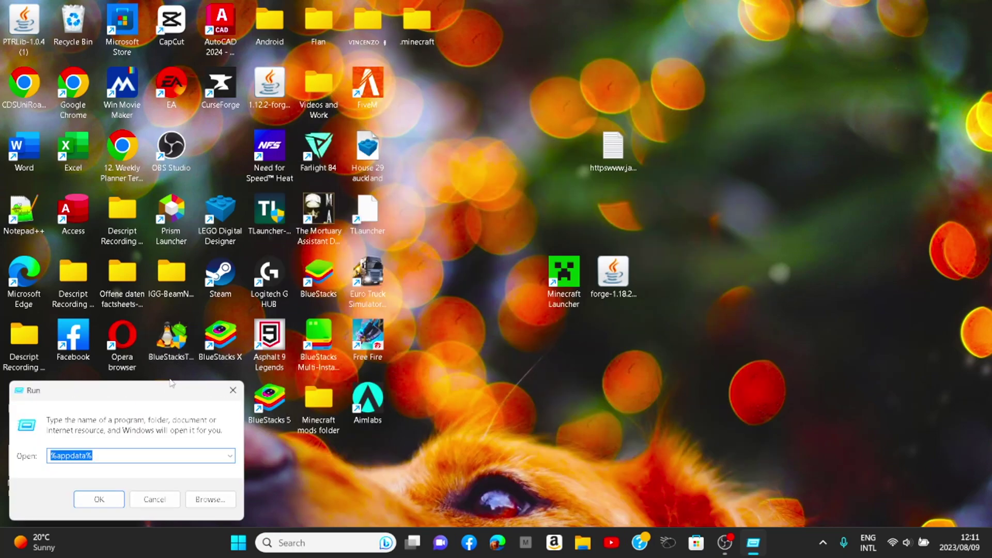
{"action": "left_click_drag", "start_coordinate": [158, 396], "coordinate": [627, 330]}
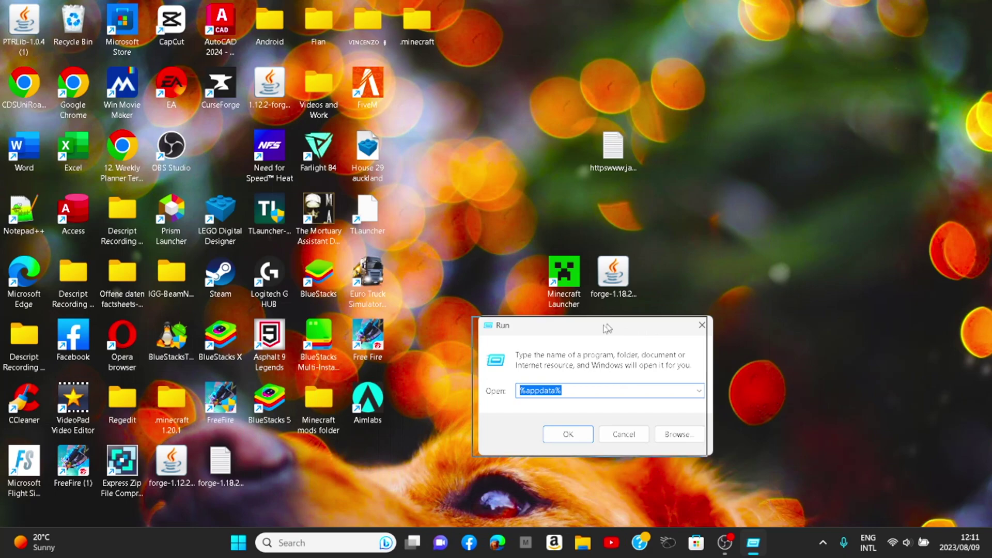
{"action": "left_click", "coordinate": [581, 394]}
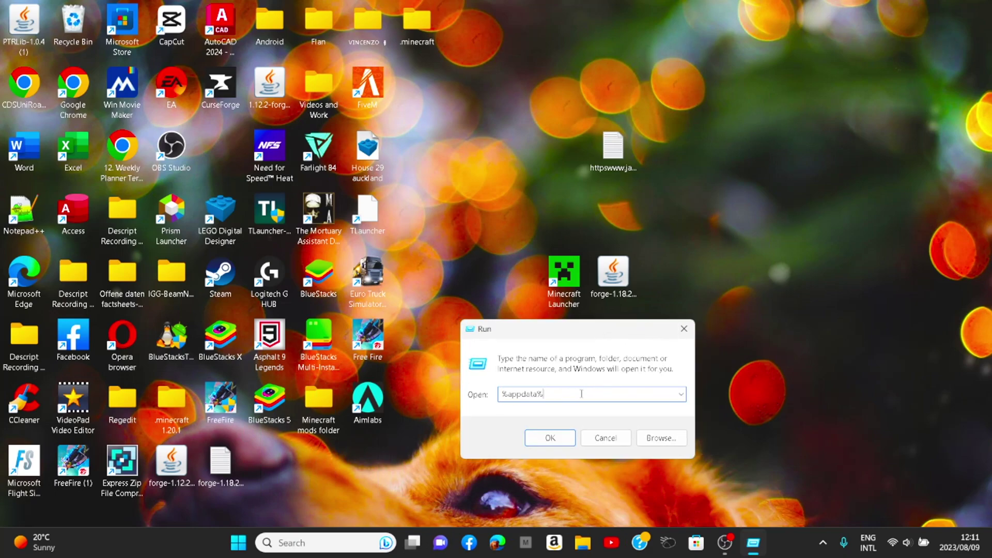
{"action": "left_click_drag", "start_coordinate": [564, 394], "coordinate": [491, 401]}
{"action": "left_click", "coordinate": [548, 393]}
{"action": "left_click_drag", "start_coordinate": [547, 394], "coordinate": [497, 399]}
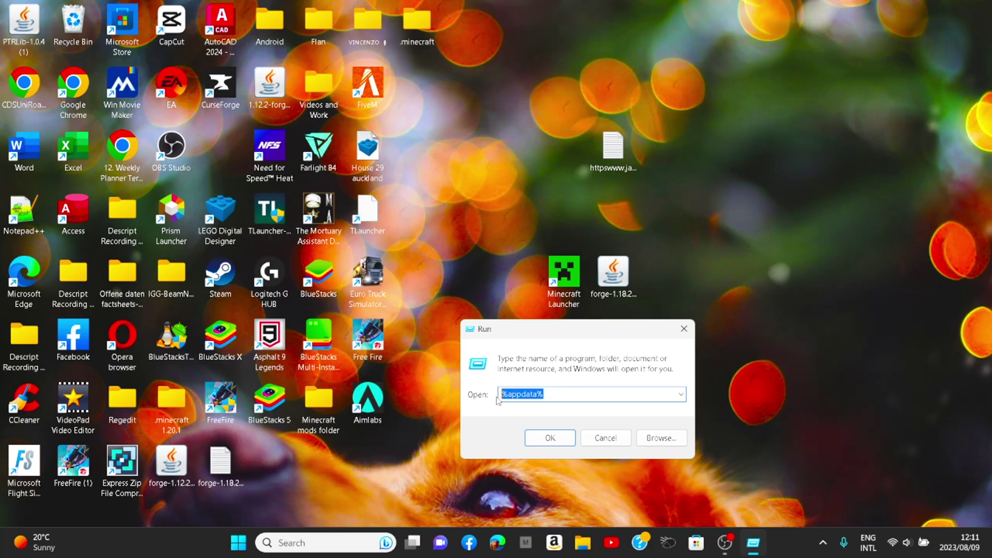
{"action": "left_click", "coordinate": [569, 436]}
{"action": "left_click_drag", "start_coordinate": [440, 57], "coordinate": [524, 66]}
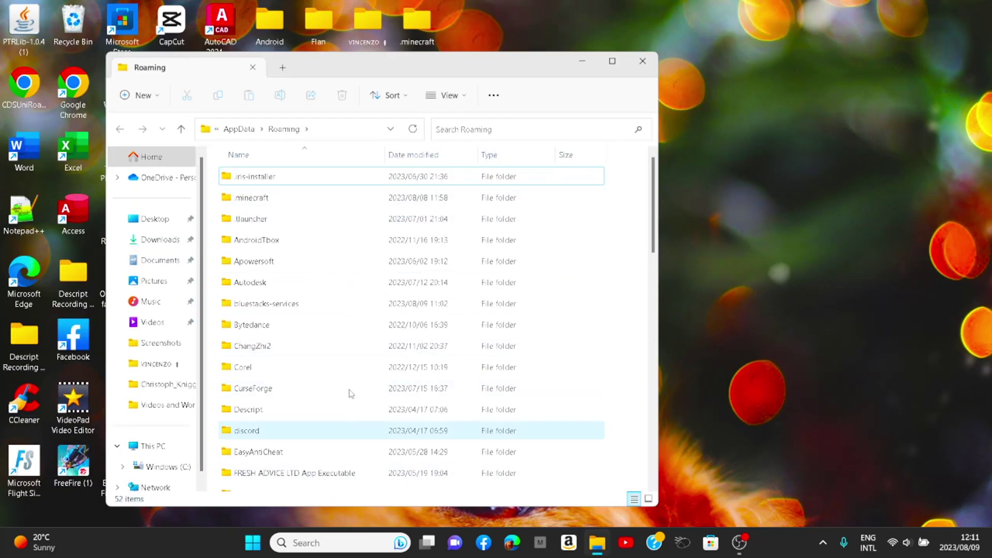
{"action": "scroll", "coordinate": [354, 410], "scroll_direction": "down", "scroll_amount": 8}
{"action": "scroll", "coordinate": [402, 336], "scroll_direction": "up", "scroll_amount": 7}
{"action": "scroll", "coordinate": [402, 336], "scroll_direction": "up", "scroll_amount": 2}
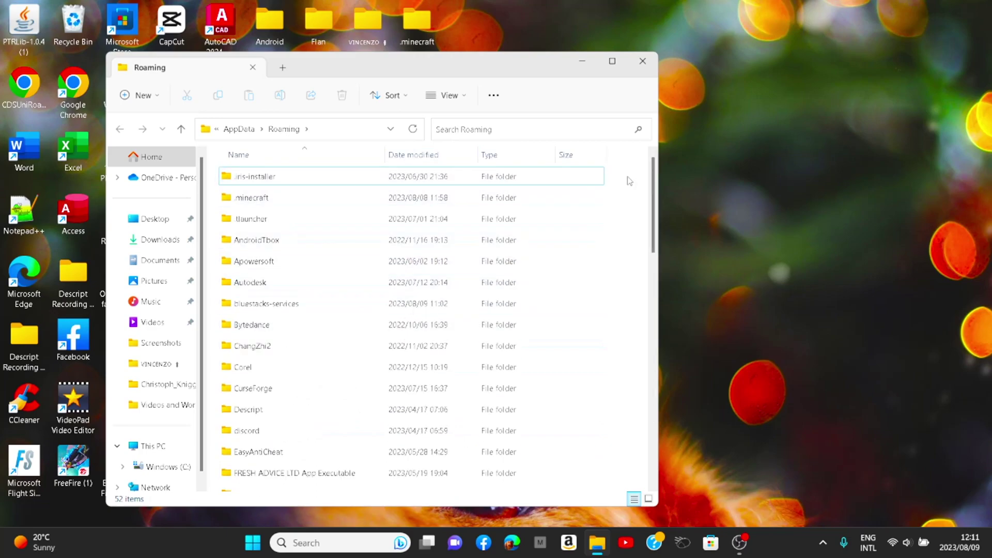
Open the .minecraft folder full-screen and peek into its shaderpacks and mods folders.
{"action": "double_click", "coordinate": [280, 199]}
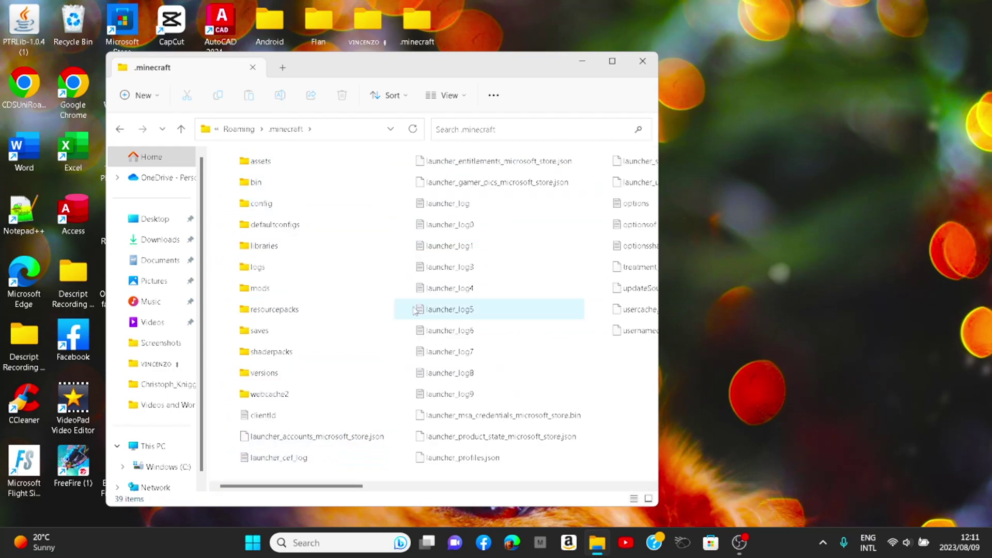
{"action": "left_click", "coordinate": [612, 61]}
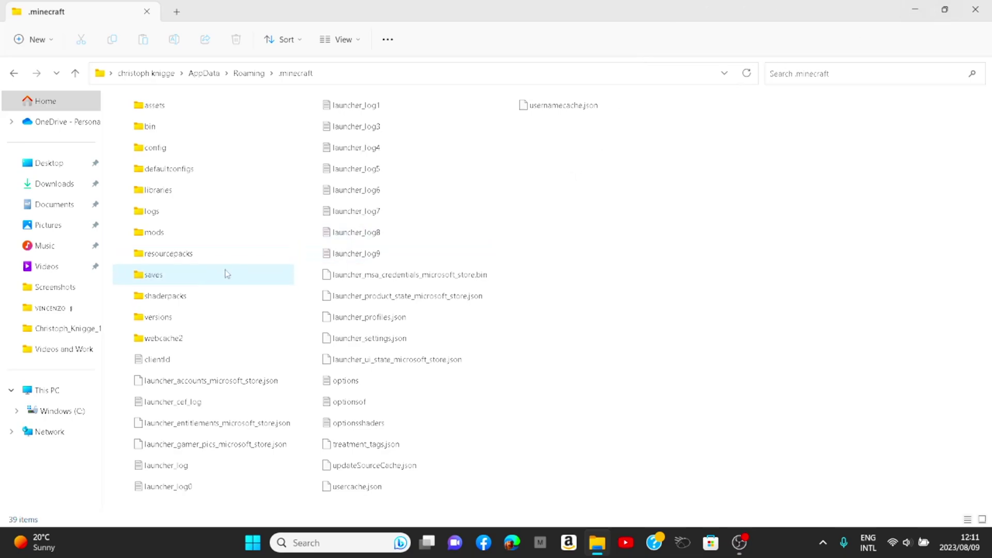
{"action": "double_click", "coordinate": [177, 302]}
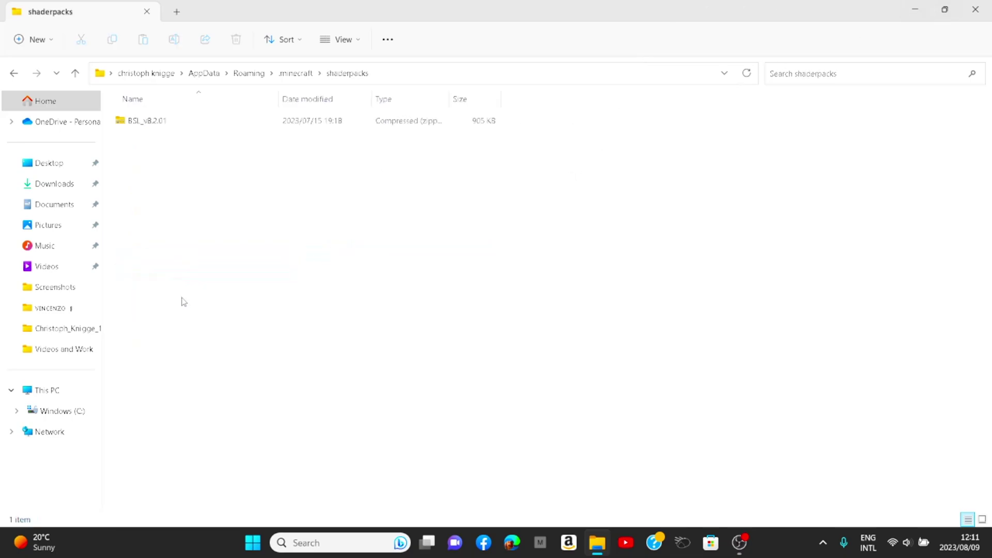
{"action": "left_click", "coordinate": [13, 73]}
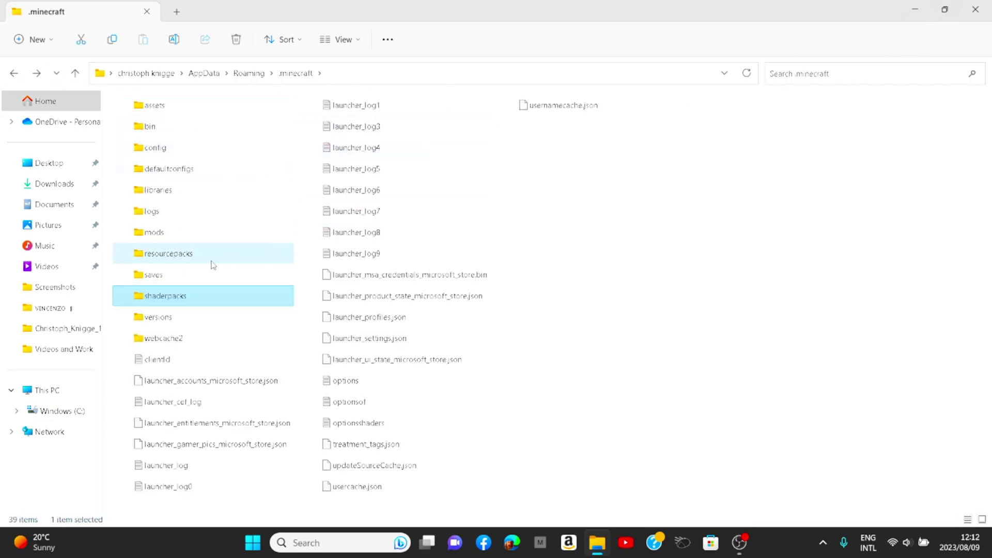
{"action": "left_click", "coordinate": [721, 167]}
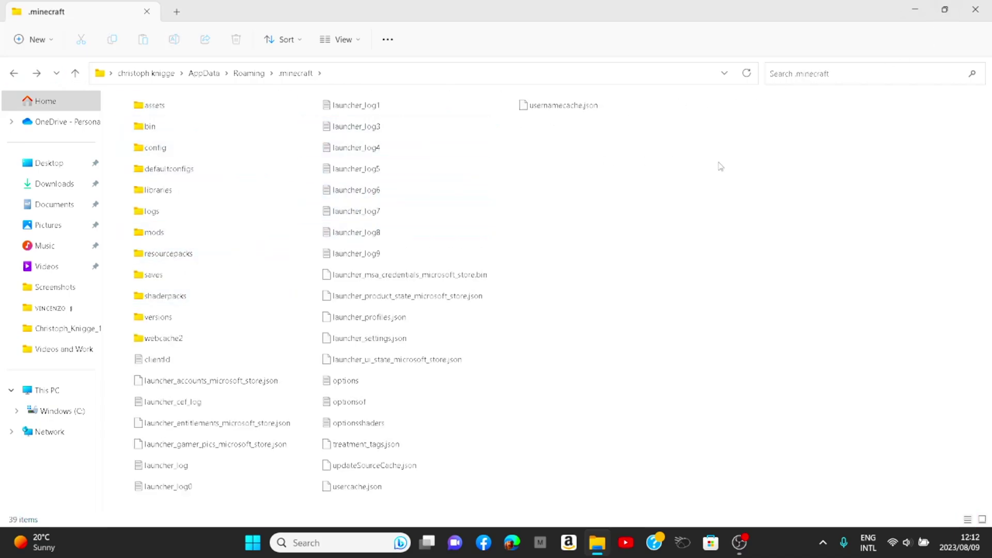
{"action": "double_click", "coordinate": [154, 232]}
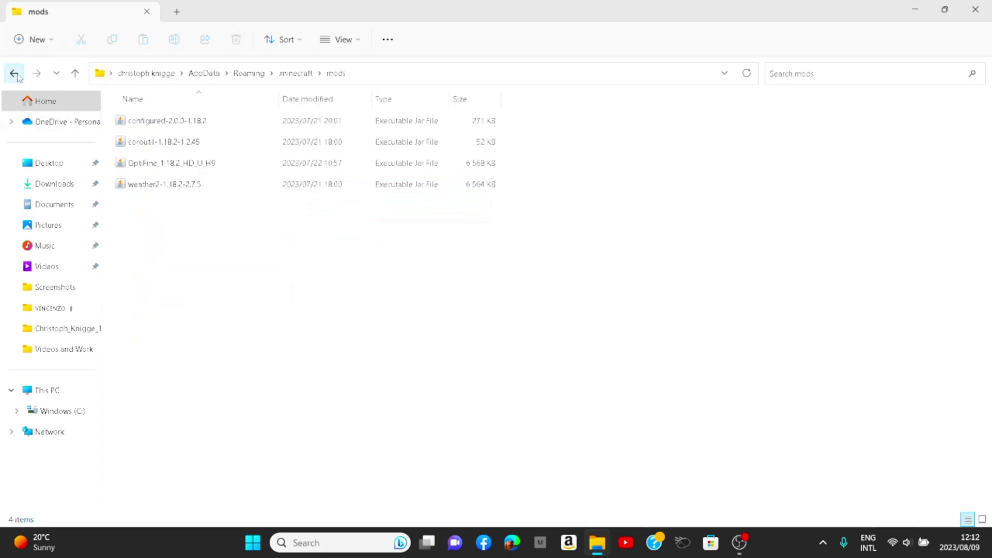
{"action": "left_click", "coordinate": [76, 74]}
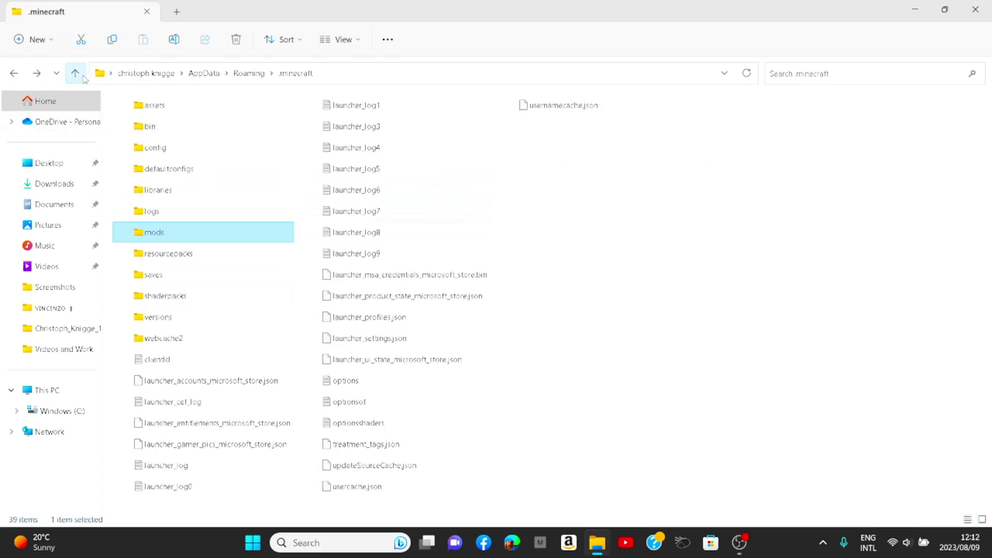
Show the mods folder's configured, coroutil, OptiFine and weather2 jars in a smaller window moved right.
{"action": "right_click", "coordinate": [561, 469]}
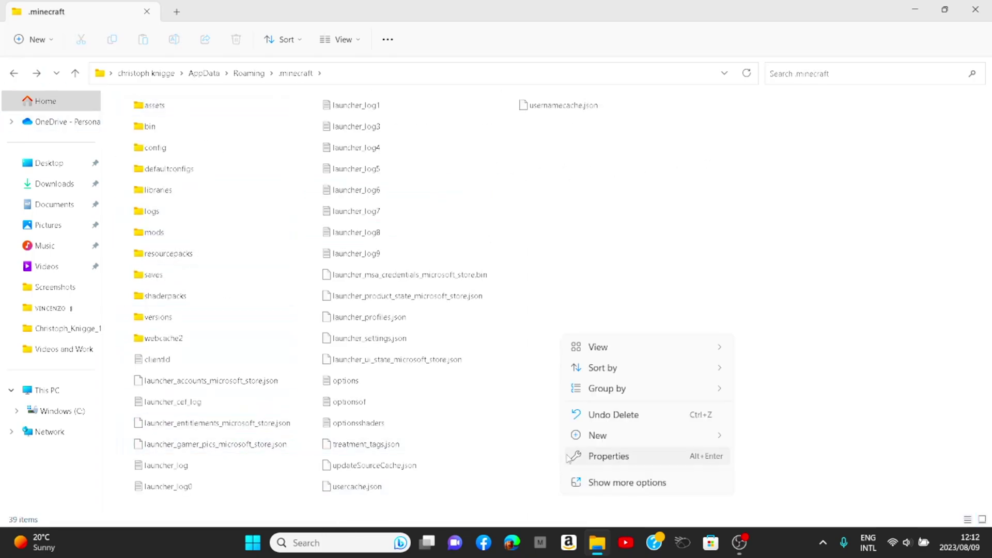
{"action": "mouse_move", "coordinate": [646, 435]}
{"action": "left_click", "coordinate": [754, 223]}
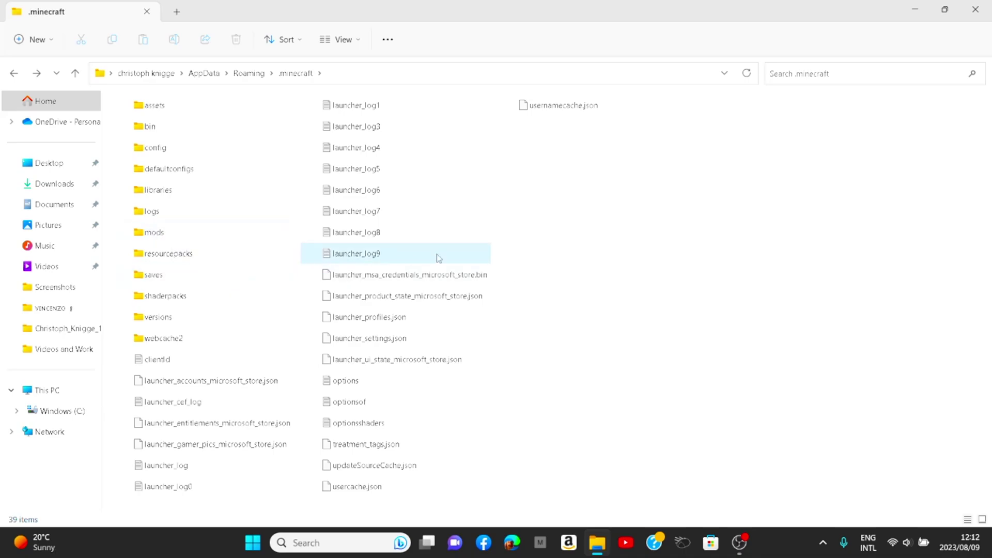
{"action": "double_click", "coordinate": [172, 238]}
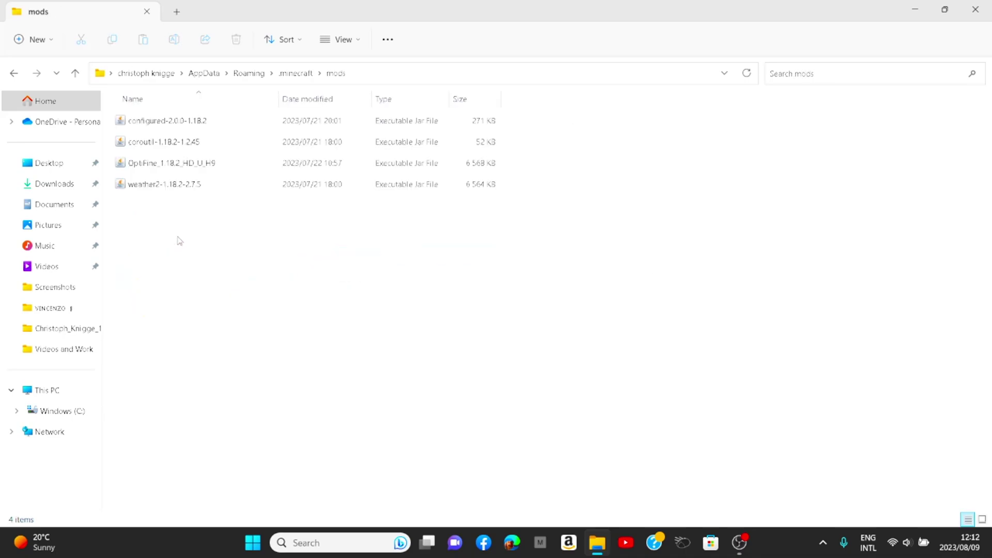
{"action": "left_click", "coordinate": [944, 10]}
{"action": "left_click_drag", "start_coordinate": [505, 65], "coordinate": [776, 47]}
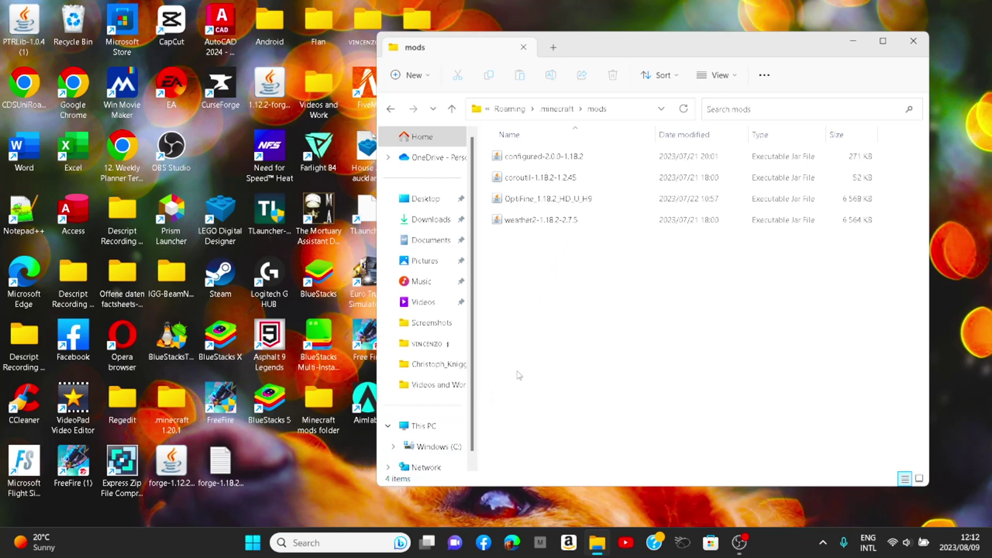
{"action": "mouse_move", "coordinate": [724, 49]}
{"action": "left_mouse_down"}
{"action": "mouse_move", "coordinate": [680, 47]}
{"action": "mouse_move", "coordinate": [667, 64]}
{"action": "mouse_move", "coordinate": [737, 53]}
{"action": "left_mouse_up"}
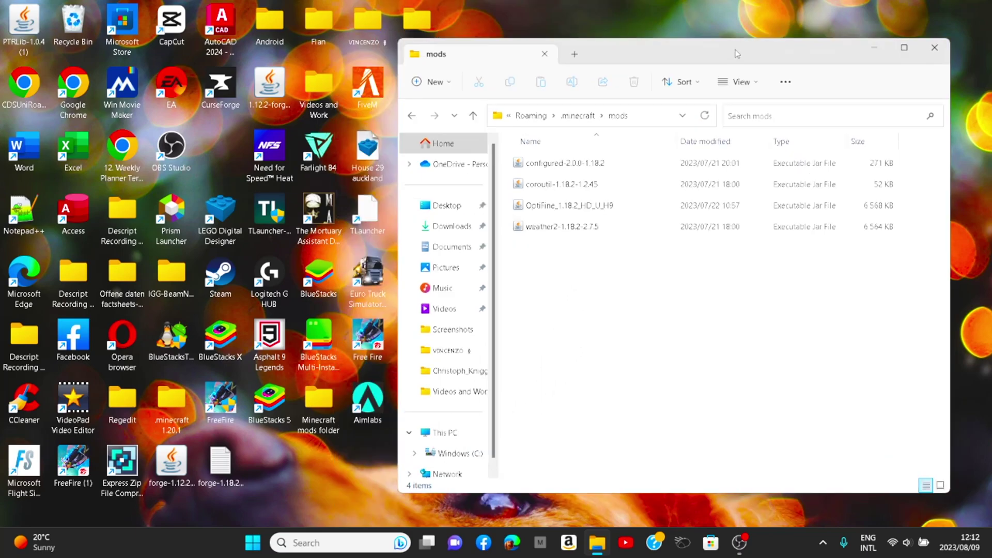
Launch the forge-1.18.2-40.2.10 installer, review the Install client option, and close it.
{"action": "left_click", "coordinate": [870, 49]}
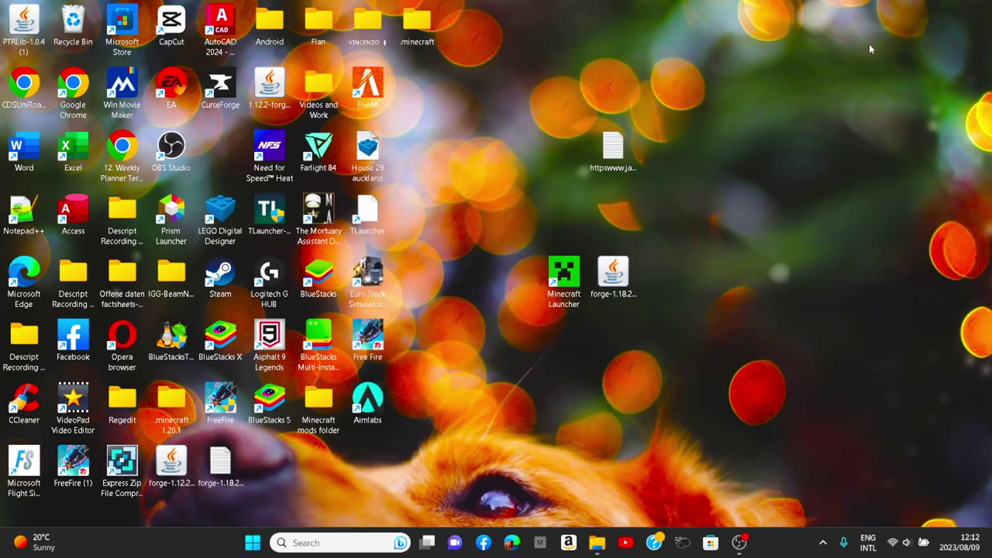
{"action": "left_click_drag", "start_coordinate": [607, 279], "coordinate": [649, 289]}
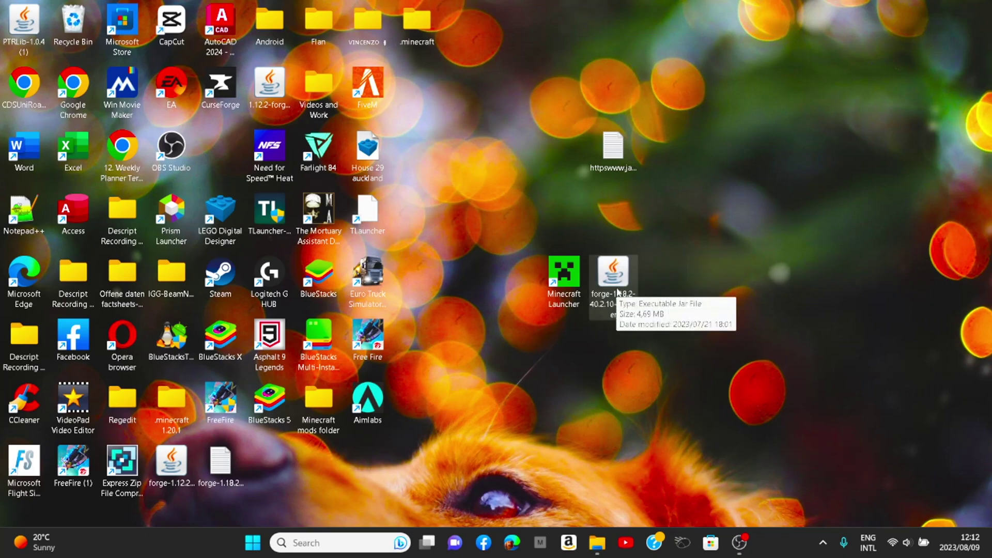
{"action": "double_click", "coordinate": [618, 292]}
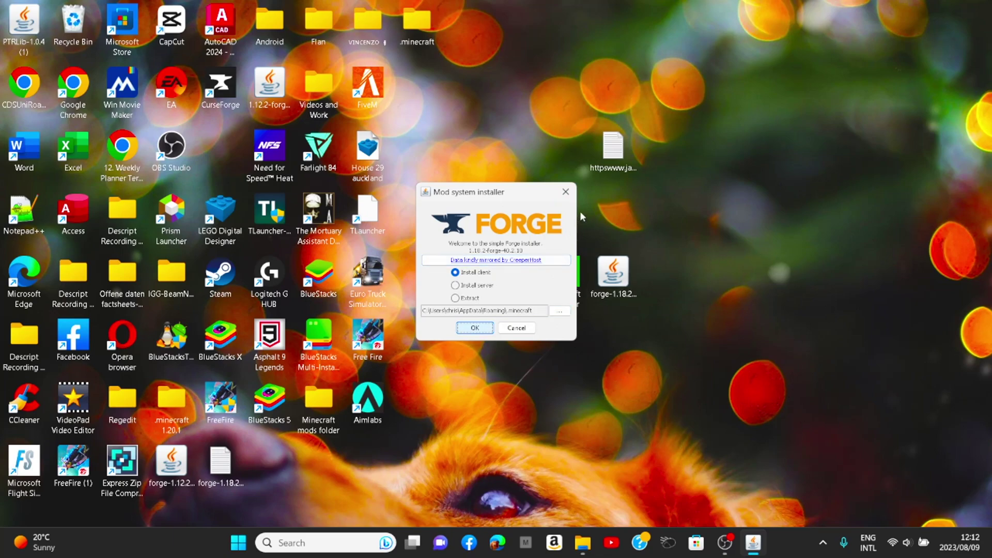
{"action": "left_click", "coordinate": [565, 192]}
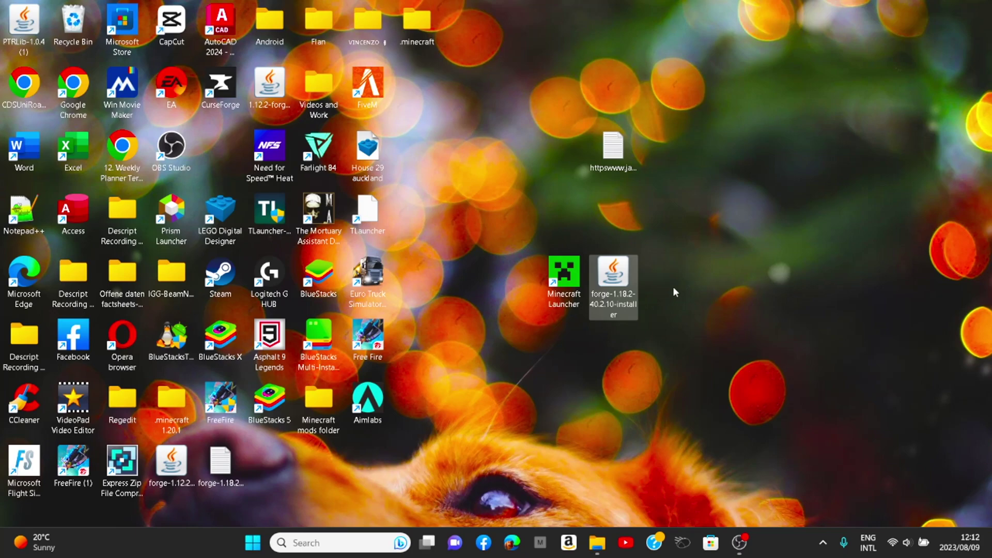
{"action": "left_click", "coordinate": [600, 542]}
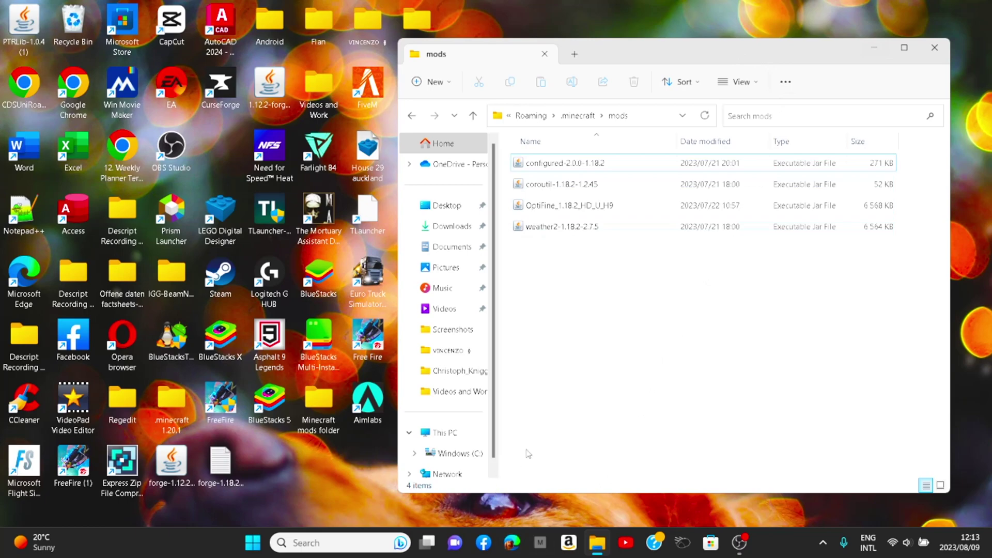
{"action": "left_click", "coordinate": [874, 47]}
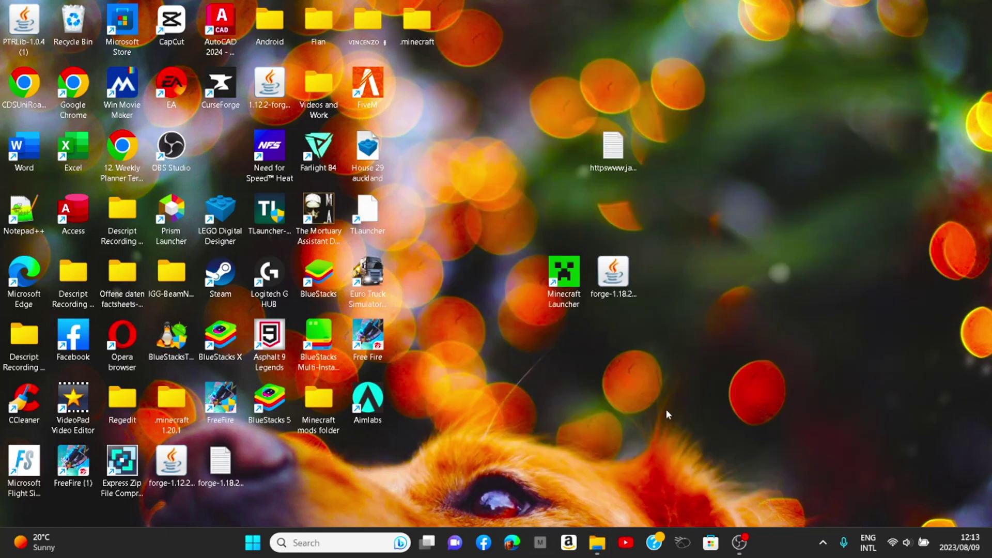
{"action": "left_click", "coordinate": [596, 544]}
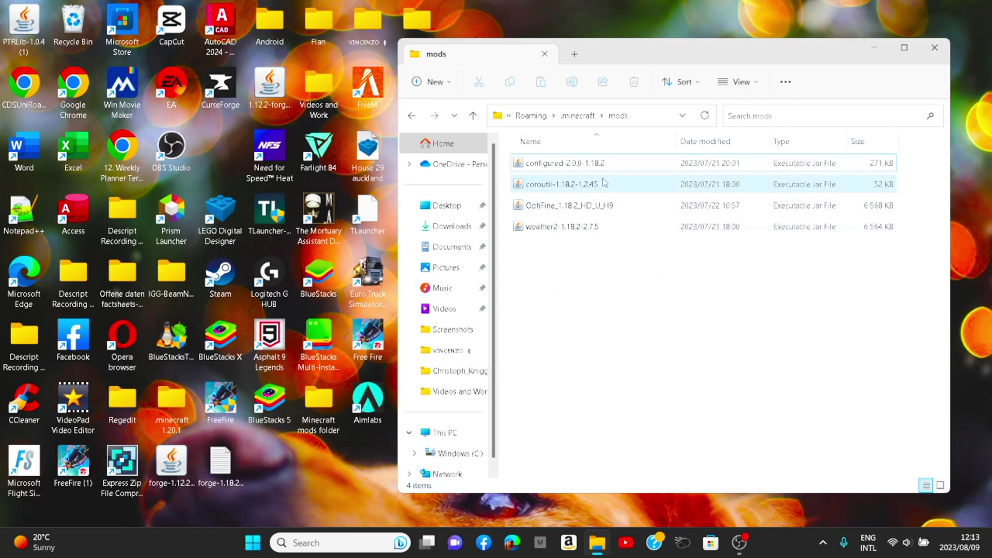
{"action": "mouse_move", "coordinate": [571, 230]}
{"action": "left_mouse_down"}
{"action": "mouse_move", "coordinate": [577, 253]}
{"action": "mouse_move", "coordinate": [574, 240]}
{"action": "left_mouse_up"}
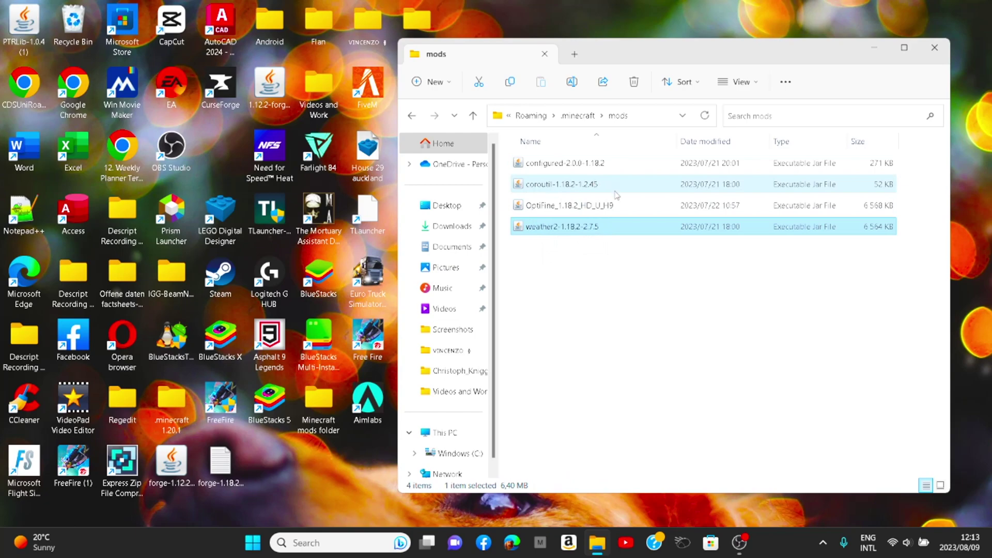
{"action": "left_click", "coordinate": [670, 338]}
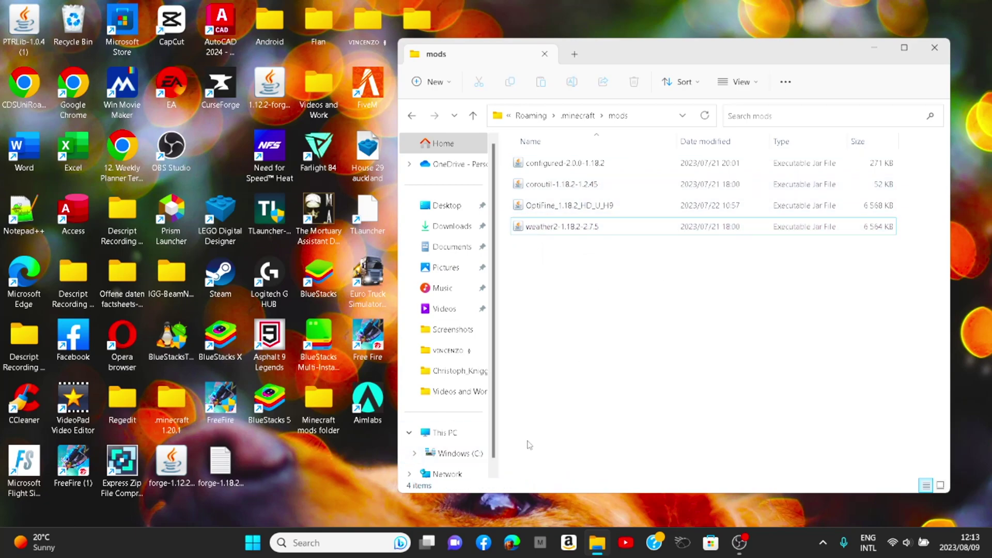
{"action": "left_click", "coordinate": [872, 48]}
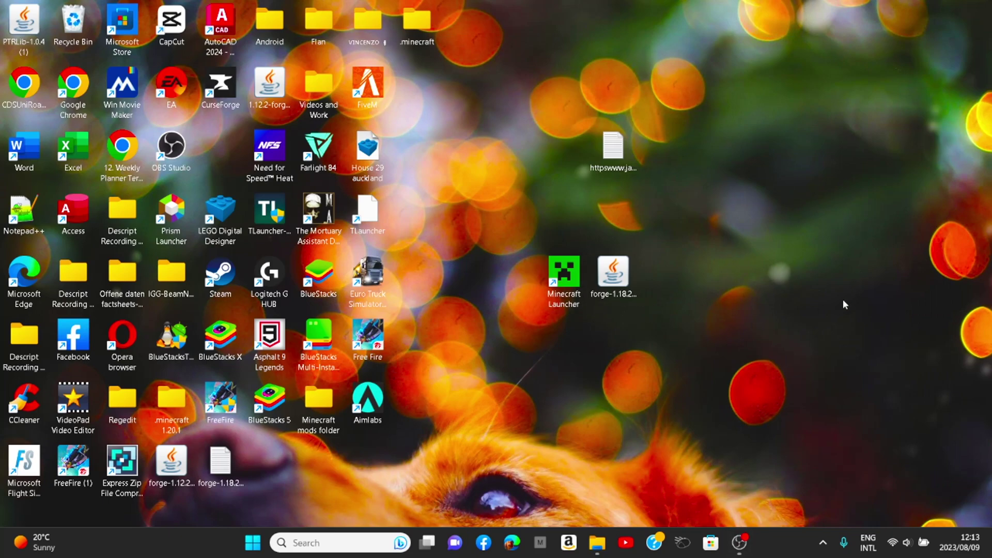
{"action": "left_click", "coordinate": [596, 551]}
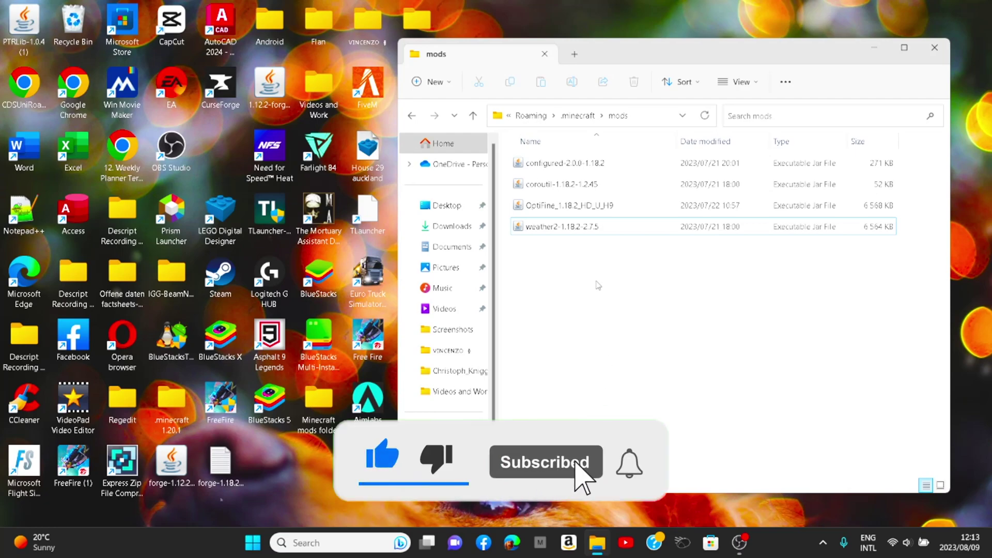
{"action": "mouse_move", "coordinate": [587, 207]}
{"action": "left_mouse_down"}
{"action": "mouse_move", "coordinate": [633, 289]}
{"action": "mouse_move", "coordinate": [588, 209]}
{"action": "left_mouse_up"}
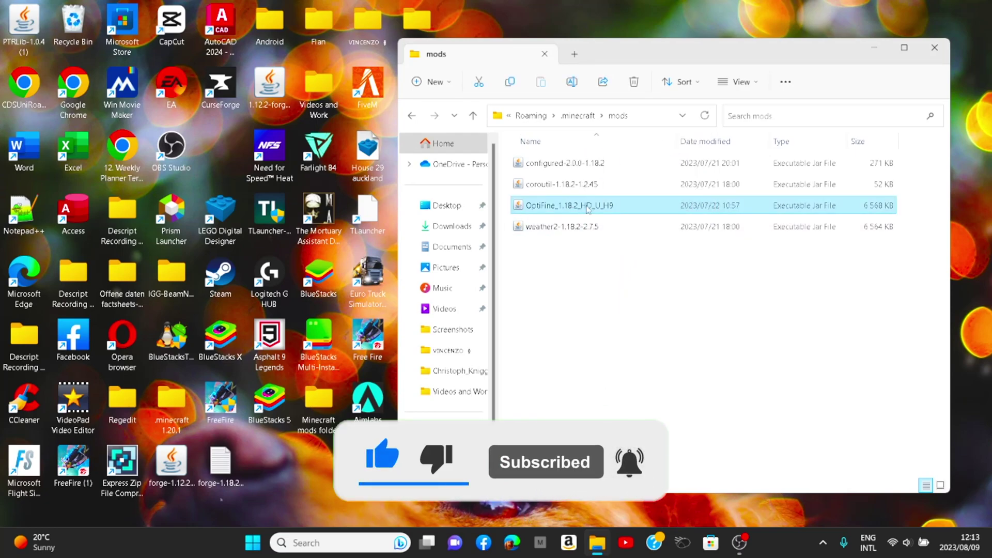
{"action": "left_click", "coordinate": [873, 48]}
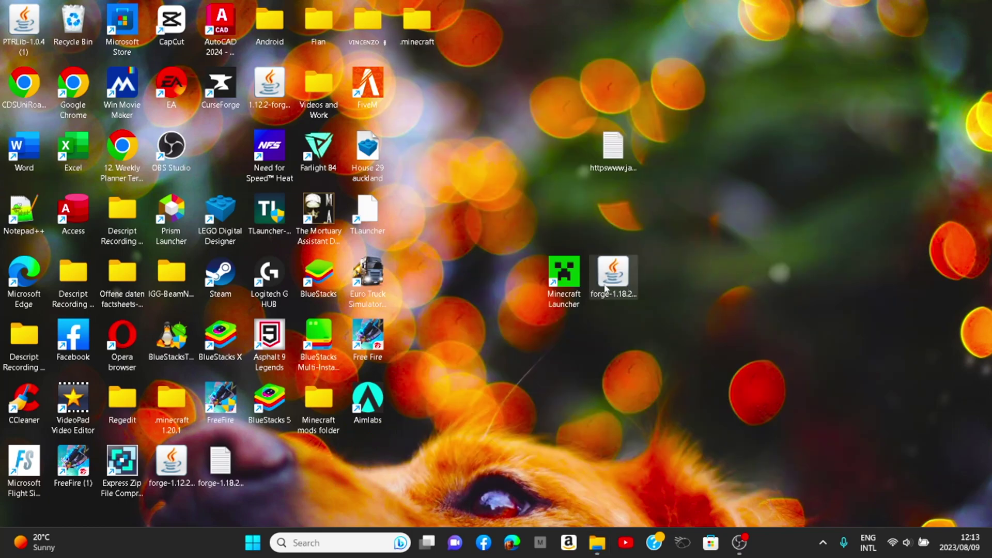
Open Minecraft Launcher maximized and select the forge 1.18.2-forge-40.2.10 installation.
{"action": "double_click", "coordinate": [565, 271]}
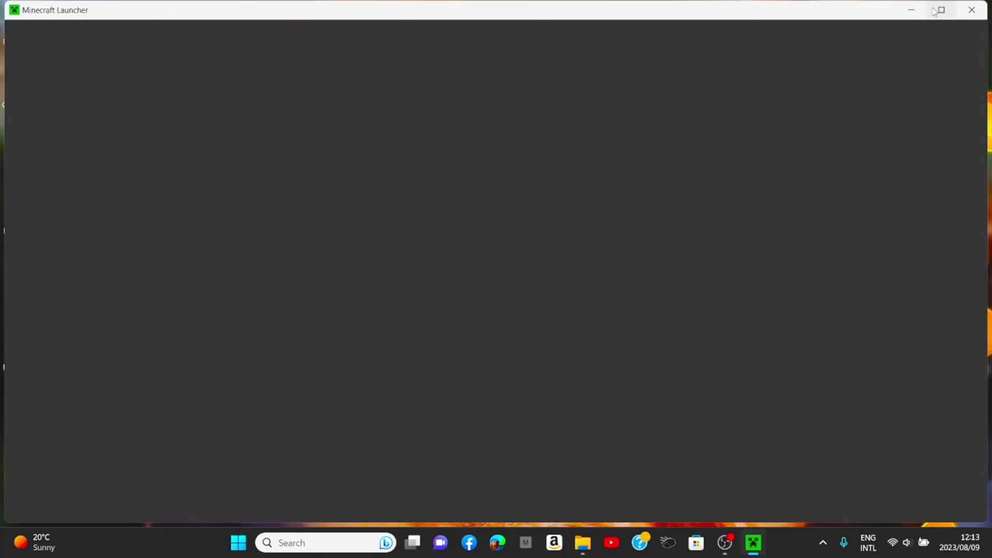
{"action": "left_click", "coordinate": [941, 10]}
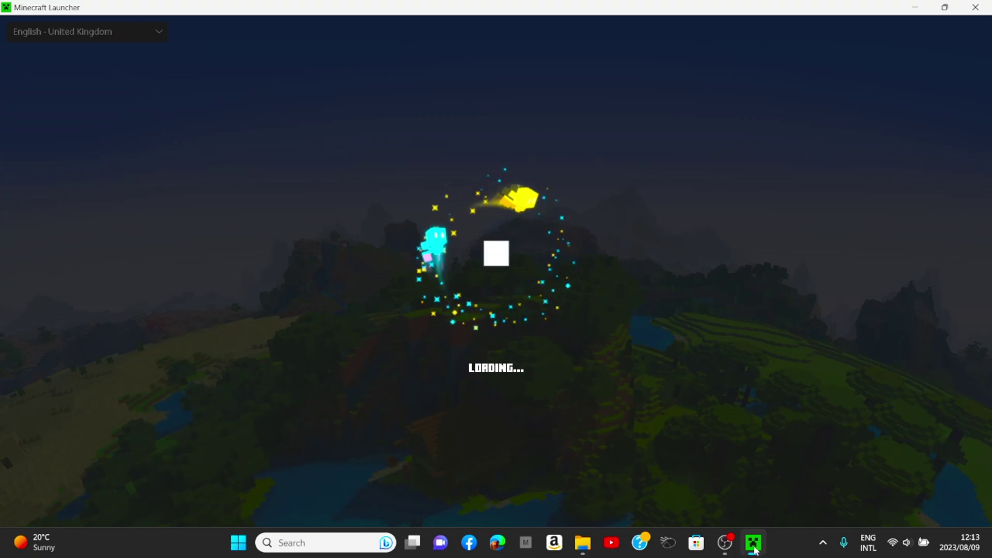
{"action": "mouse_move", "coordinate": [743, 543]}
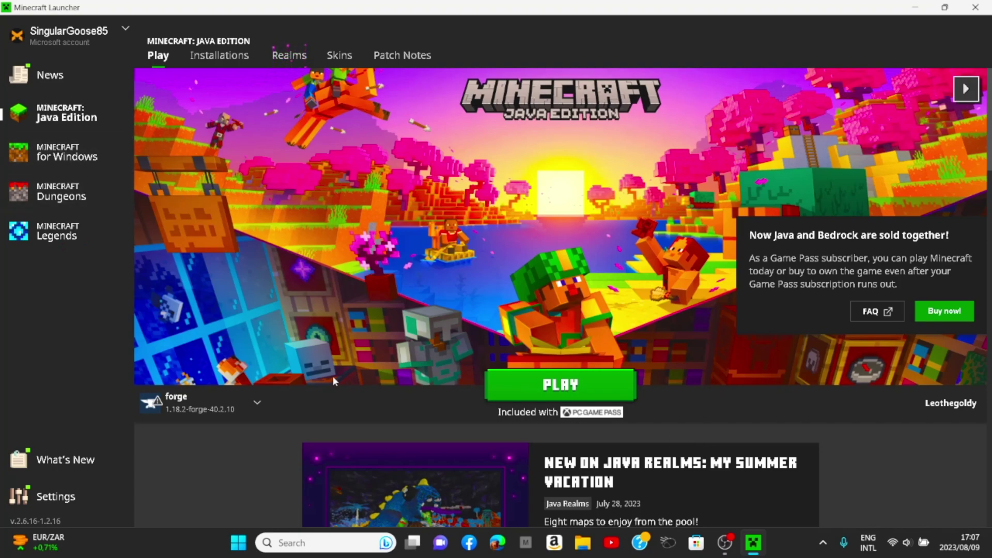
{"action": "left_click", "coordinate": [249, 397]}
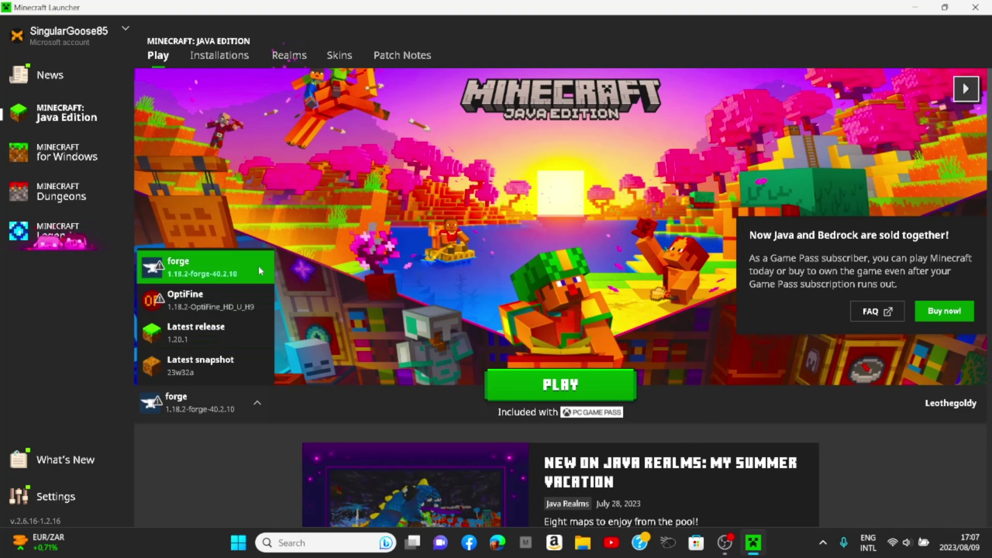
{"action": "left_click", "coordinate": [263, 411]}
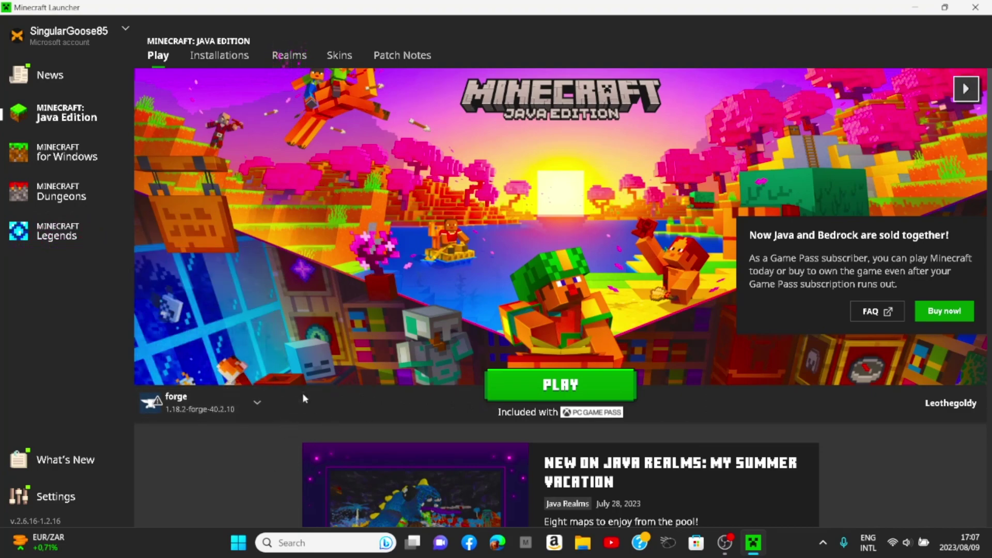
Start a new installation set to version 1.18.2-forge-40.2.10, then close the form without saving.
{"action": "left_click", "coordinate": [229, 57]}
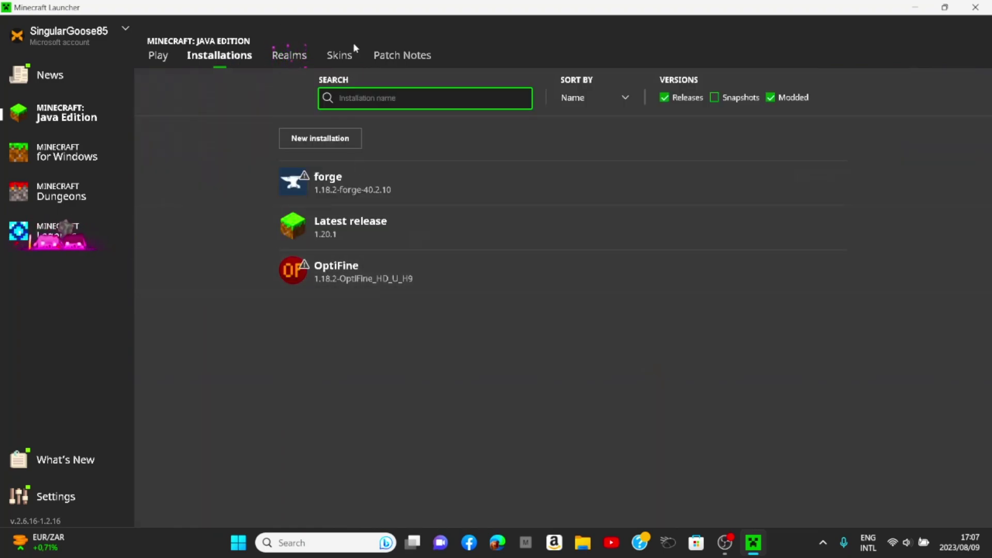
{"action": "left_click", "coordinate": [338, 137]}
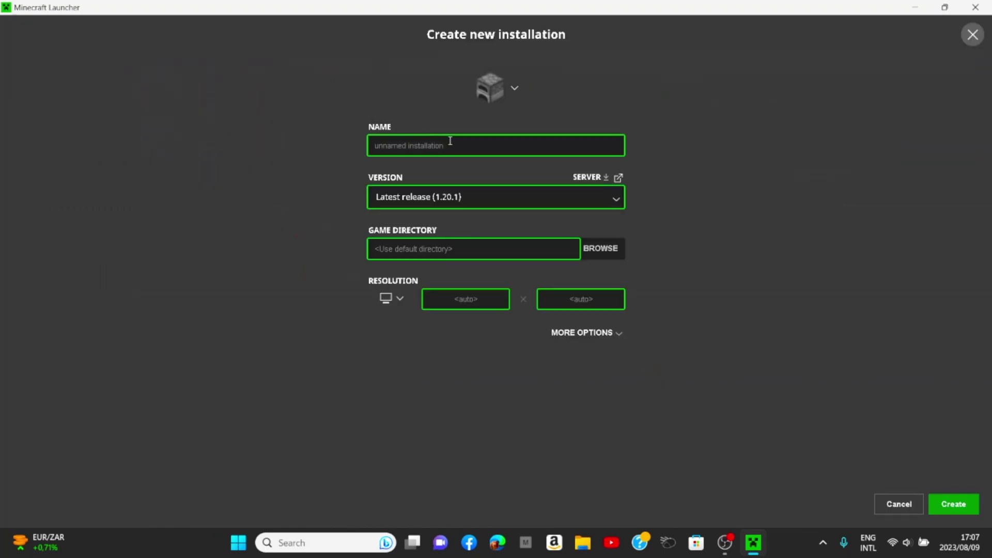
{"action": "left_click", "coordinate": [524, 198]}
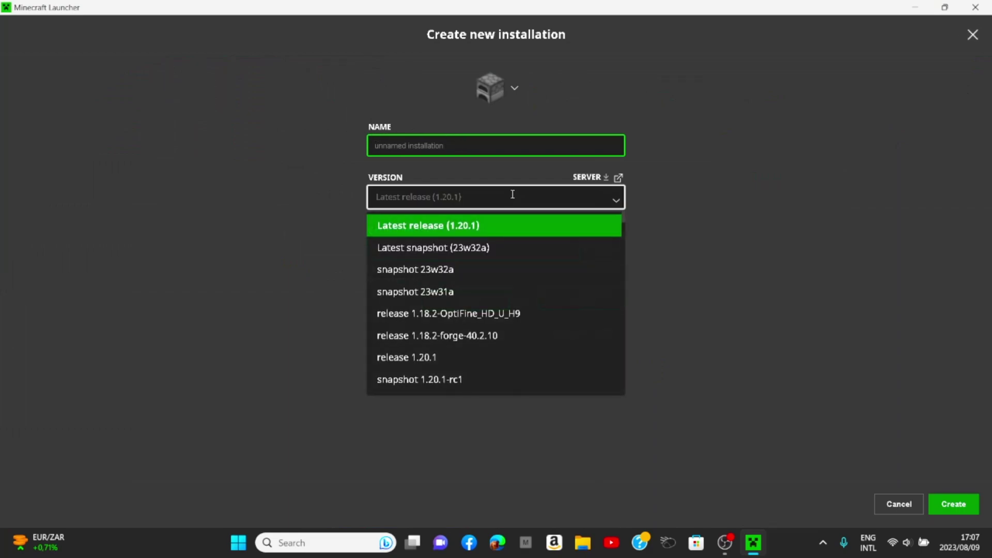
{"action": "type", "text": "forge"}
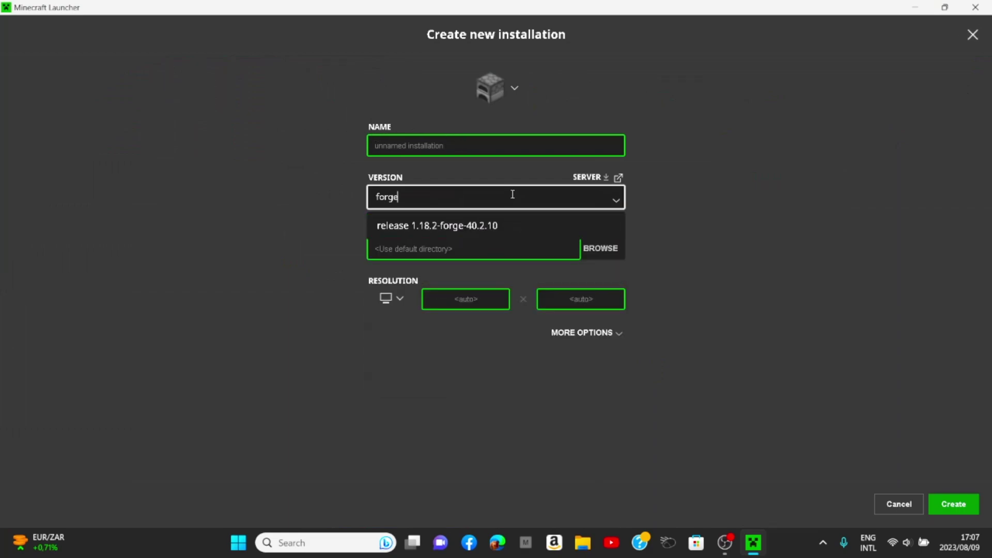
{"action": "left_click", "coordinate": [489, 225]}
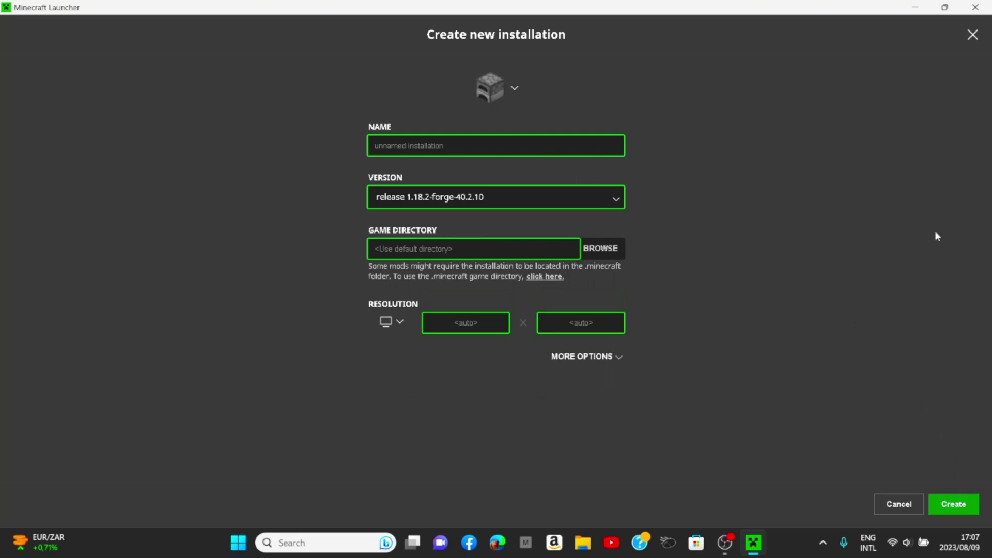
{"action": "left_click", "coordinate": [972, 34]}
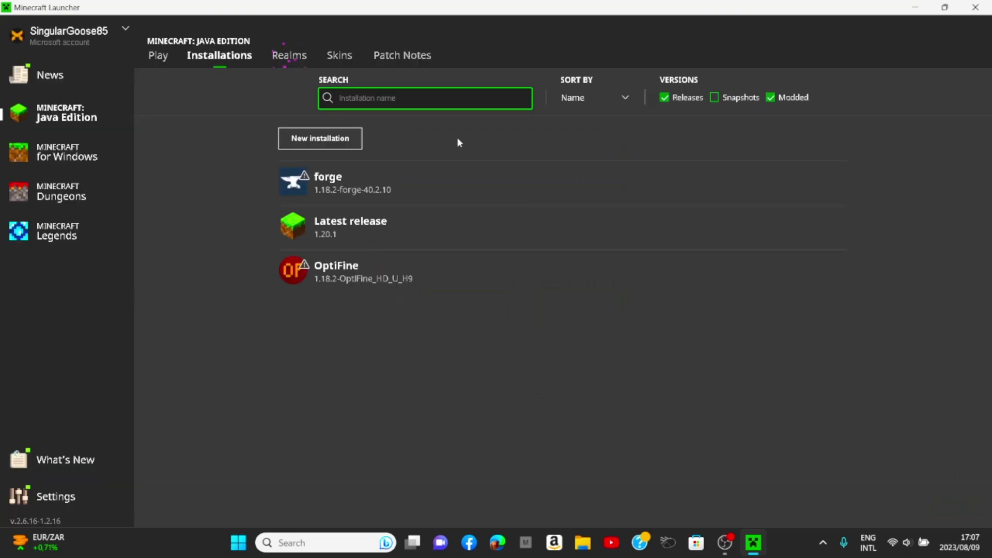
Select the forge 1.18.2-forge-40.2.10 installation on the Play page and launch it.
{"action": "left_click", "coordinate": [156, 56]}
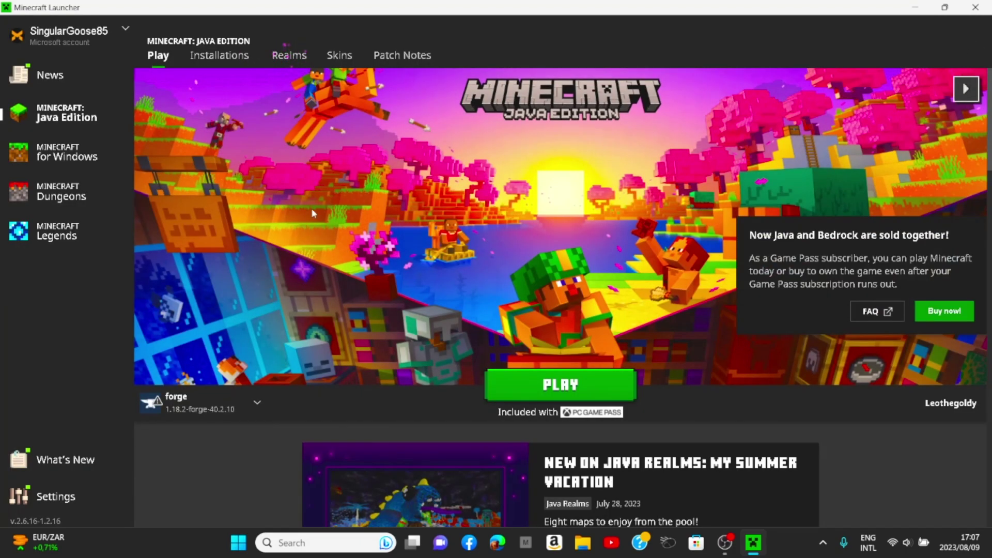
{"action": "left_click", "coordinate": [241, 400]}
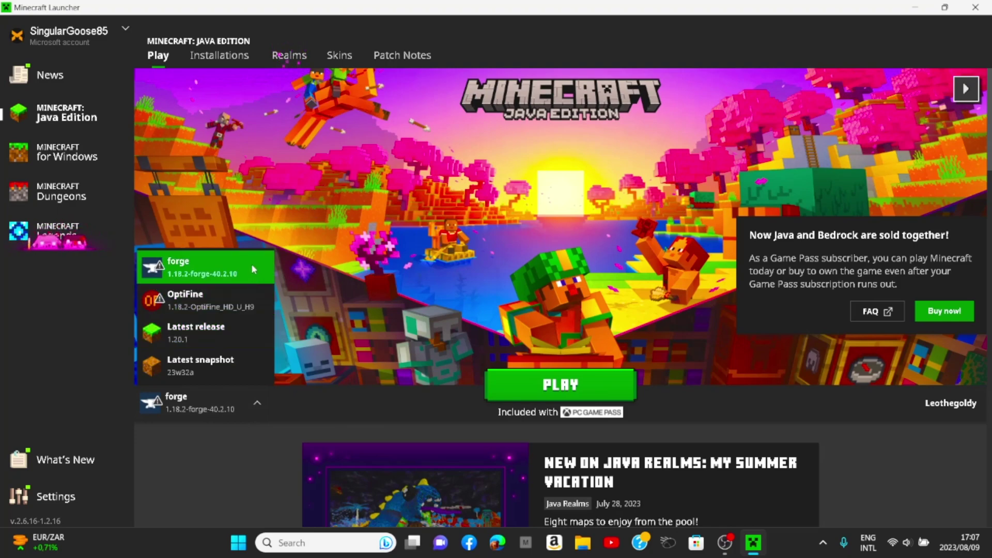
{"action": "left_click", "coordinate": [255, 297]}
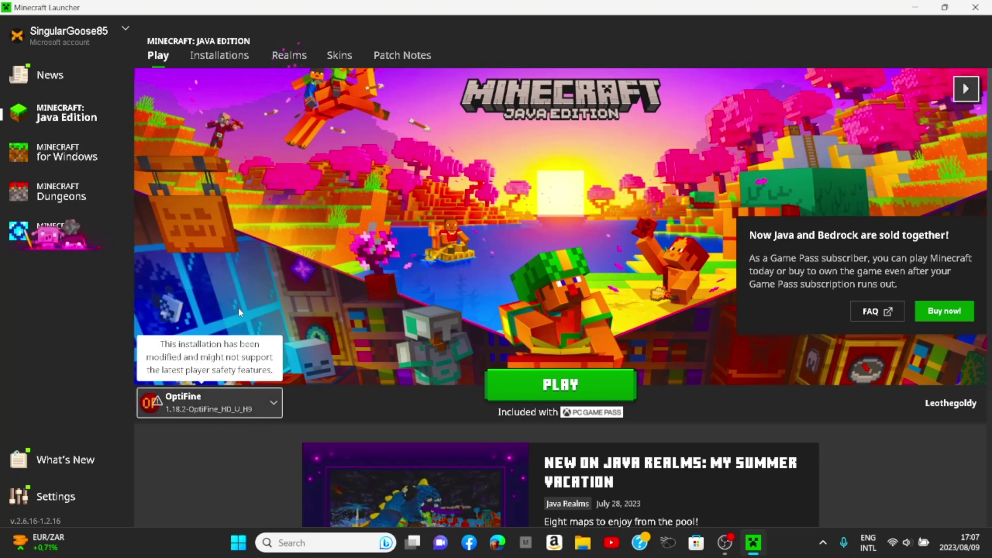
{"action": "left_click", "coordinate": [266, 404]}
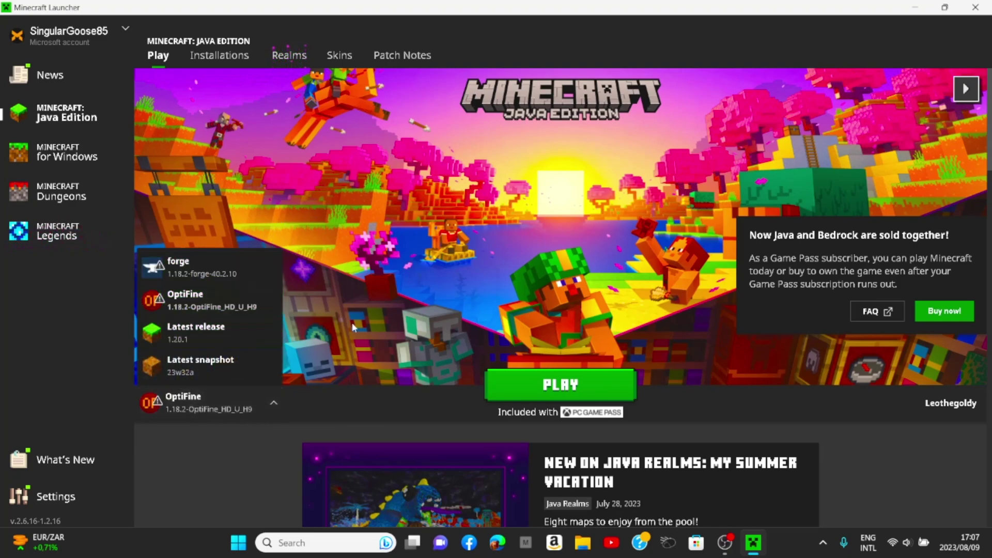
{"action": "left_click", "coordinate": [207, 260]}
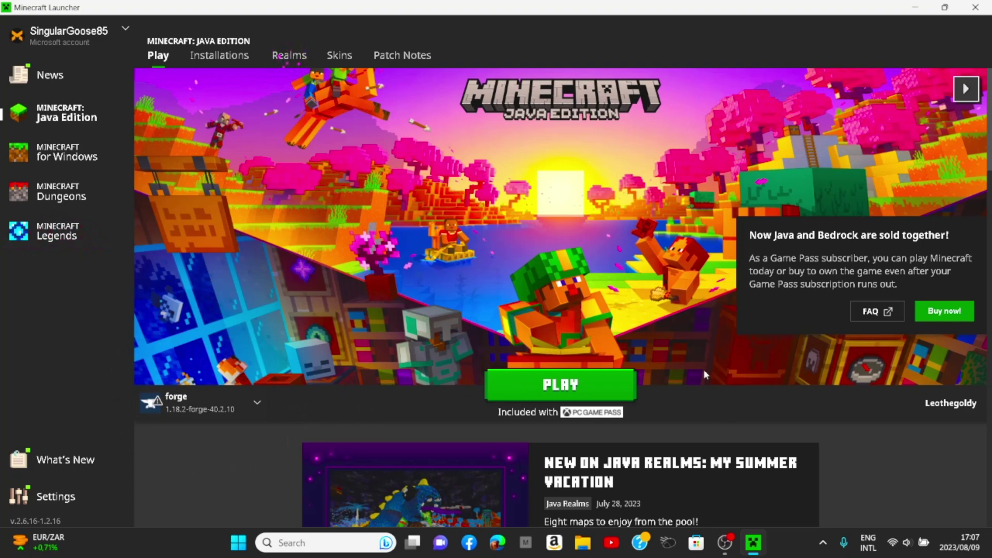
{"action": "left_click", "coordinate": [585, 383]}
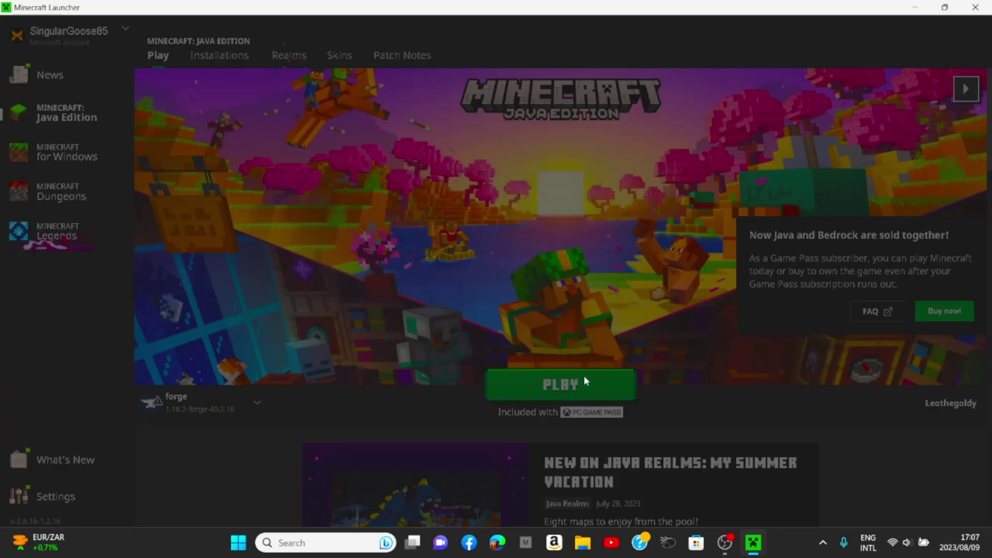
Accept the modified-installation warning, review the loaded Mods list for Weather2 and CoroUtil, then open Singleplayer.
{"action": "left_click", "coordinate": [639, 339]}
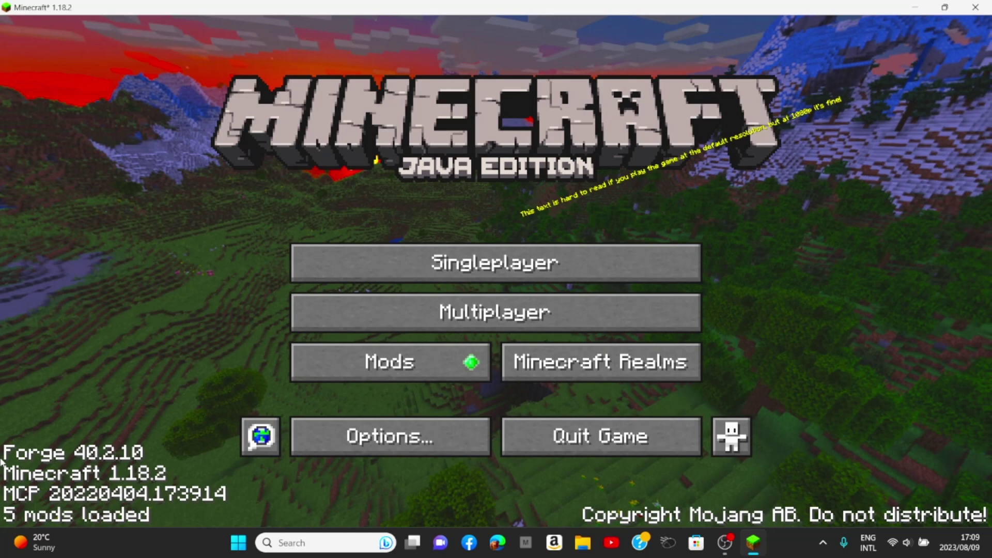
{"action": "left_click", "coordinate": [465, 368]}
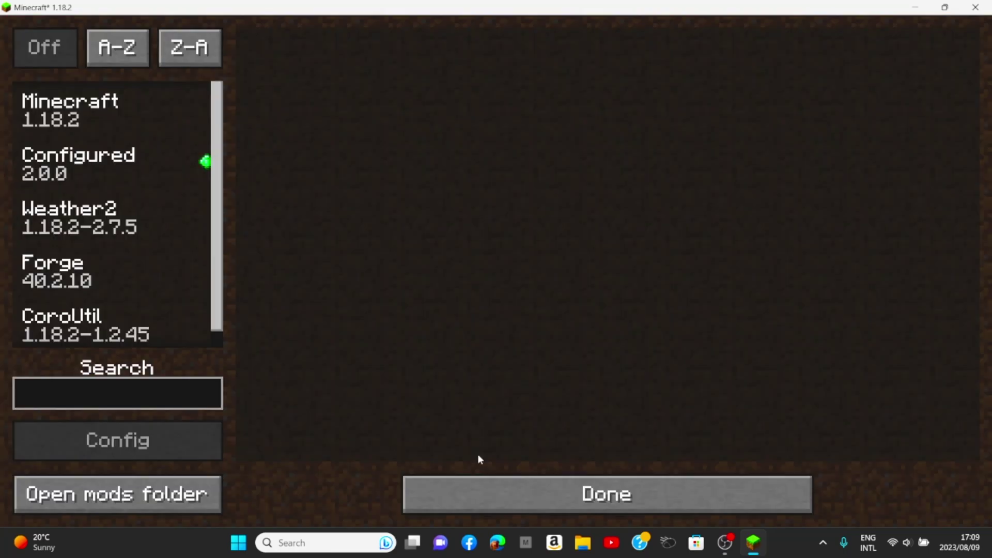
{"action": "key", "text": "Escape"}
{"action": "left_click", "coordinate": [445, 361]}
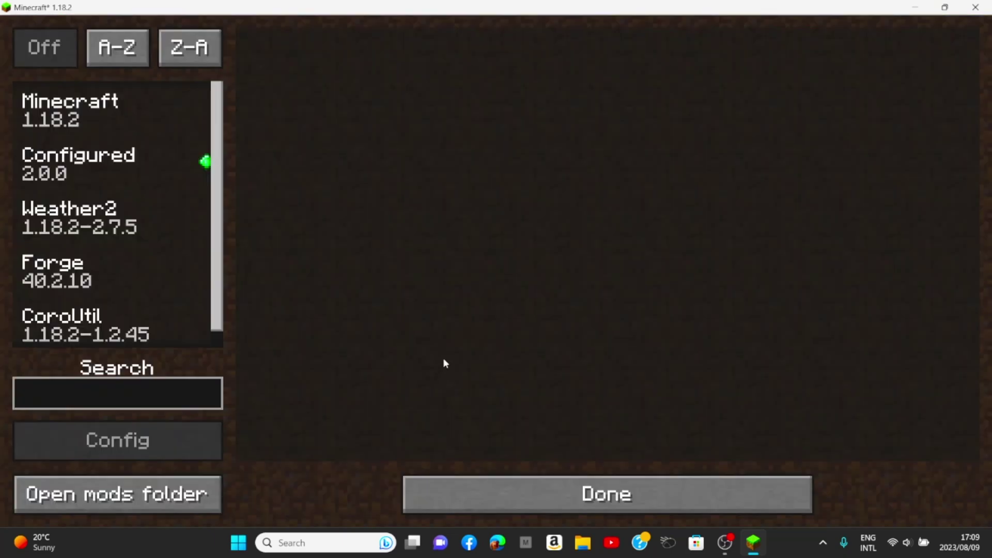
{"action": "key", "text": "Escape"}
{"action": "left_click", "coordinate": [521, 261]}
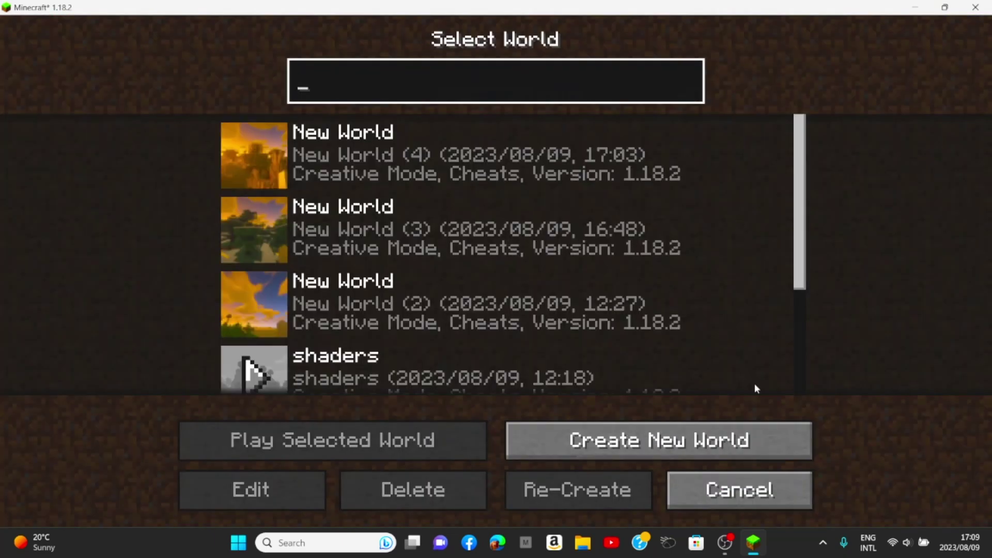
Create a new world in Creative mode with cheats on and Peaceful difficulty.
{"action": "left_click", "coordinate": [659, 440]}
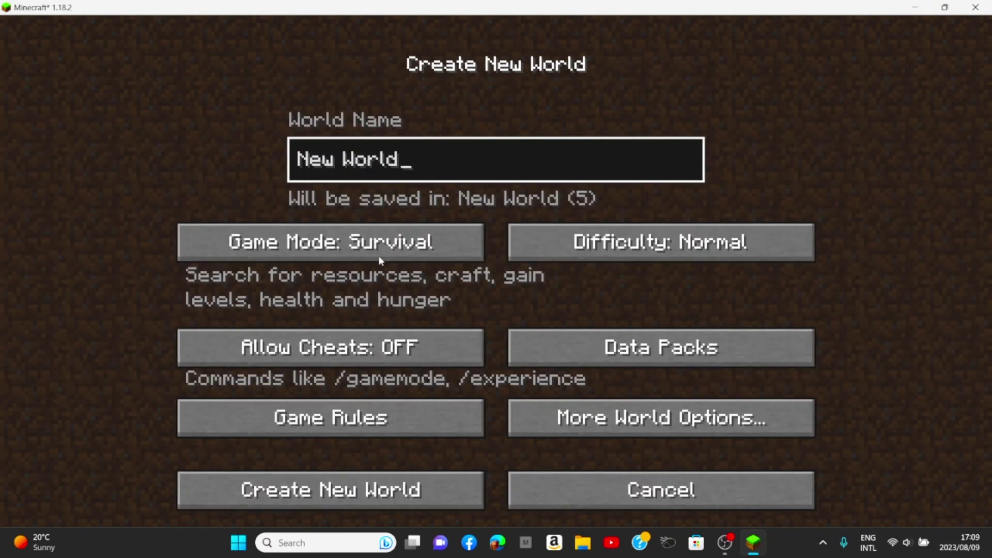
{"action": "left_click", "coordinate": [361, 243]}
{"action": "left_click", "coordinate": [362, 243]}
{"action": "left_click", "coordinate": [628, 238]}
{"action": "left_click", "coordinate": [628, 237]}
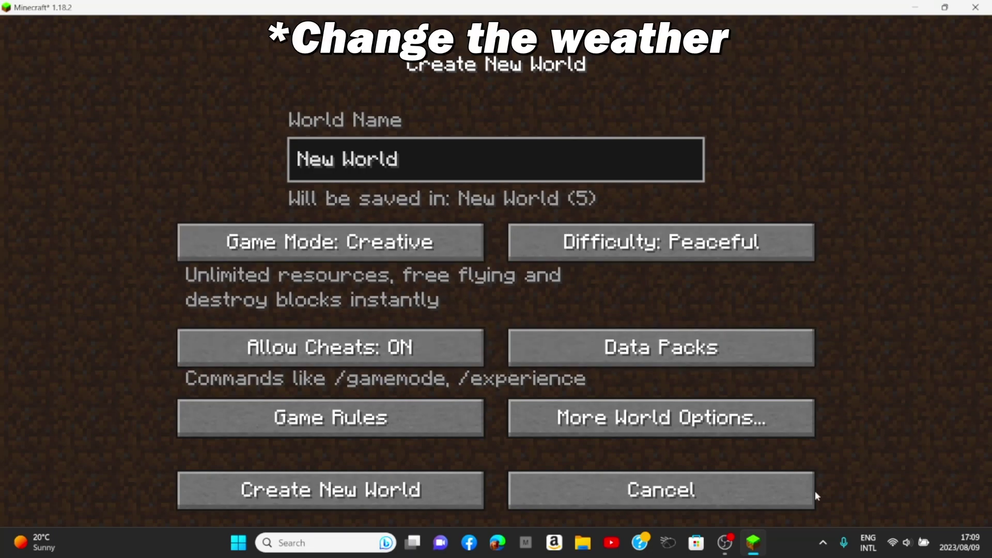
{"action": "left_click", "coordinate": [350, 506]}
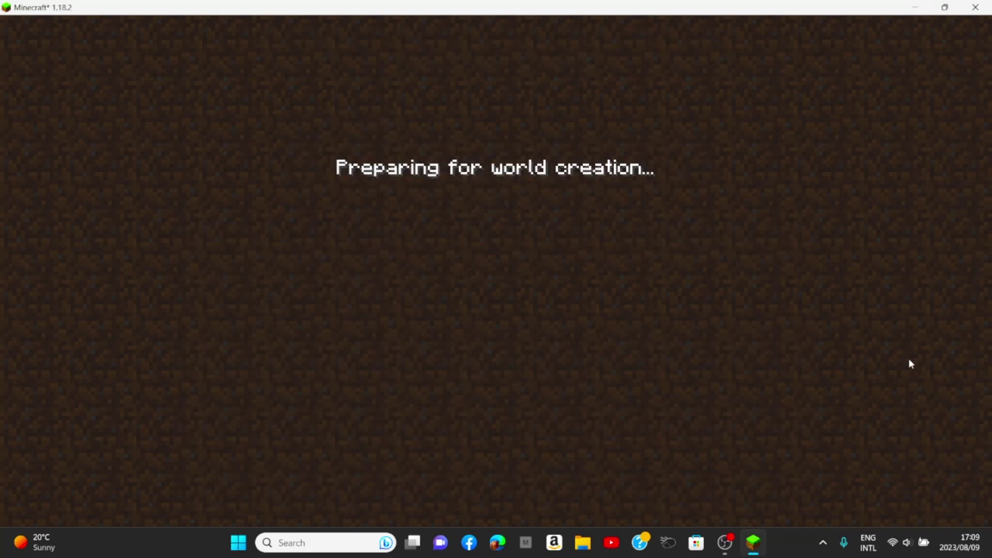
Walk across the shader-lit sunset plains and hillside, then pause the game.
{"action": "mouse_move", "coordinate": [728, 540]}
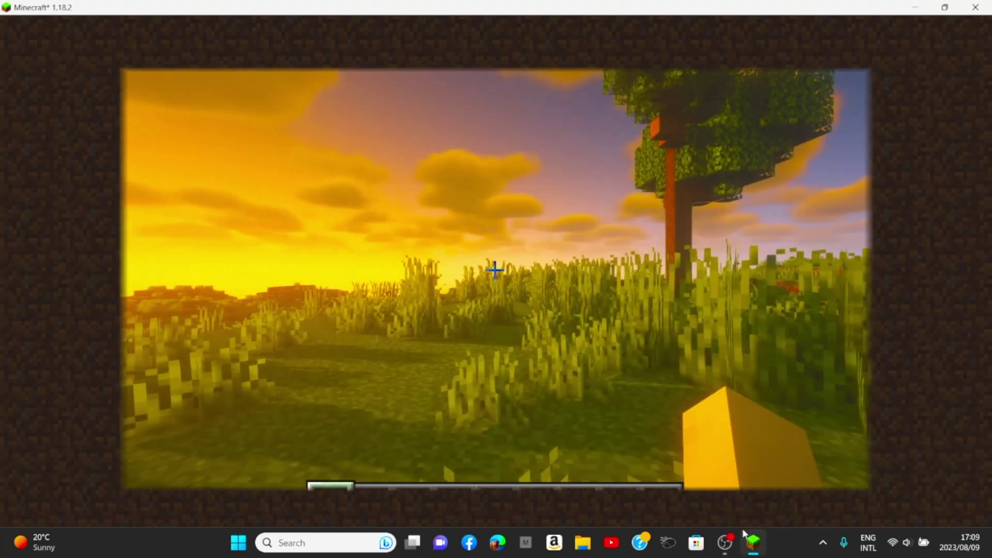
{"action": "key", "text": "w"}
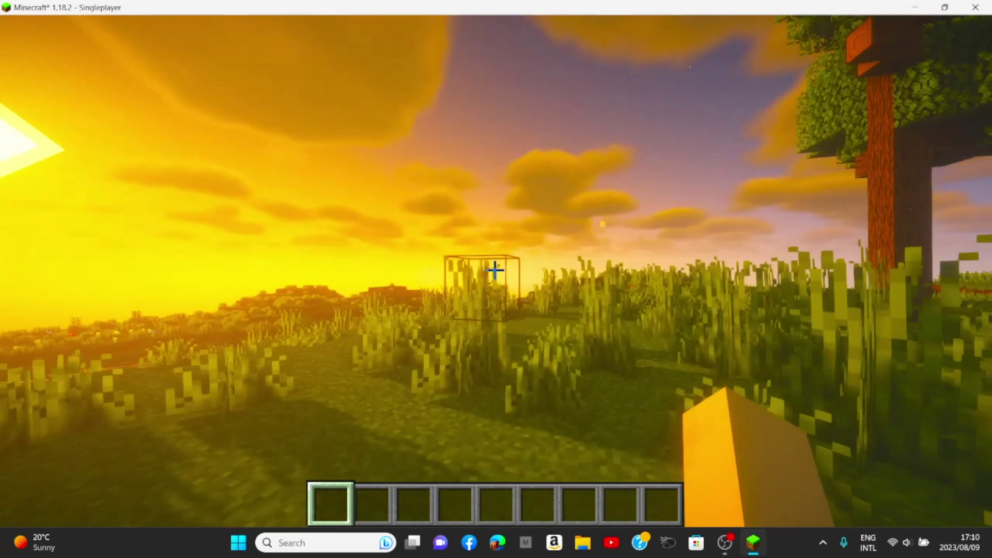
{"action": "key", "text": "w"}
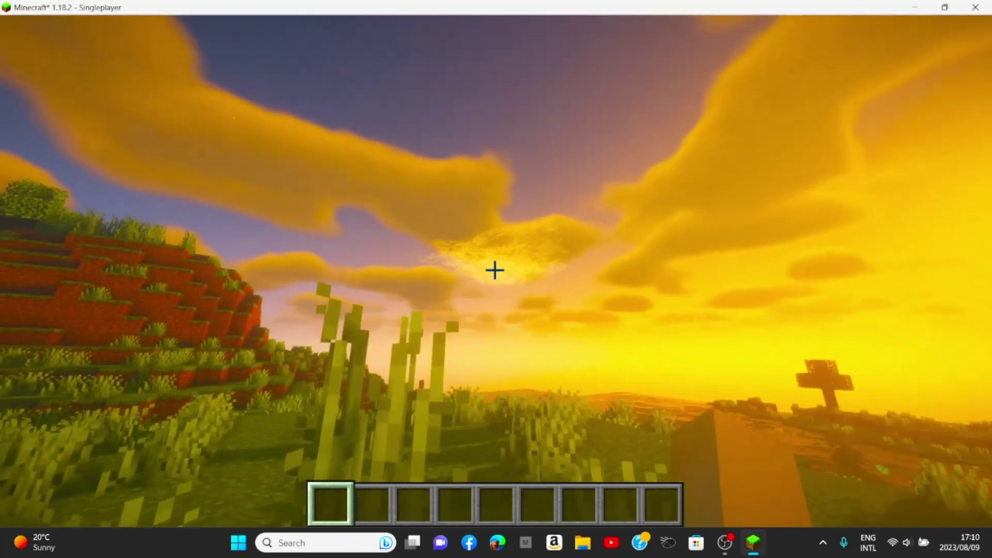
{"action": "key", "text": "w"}
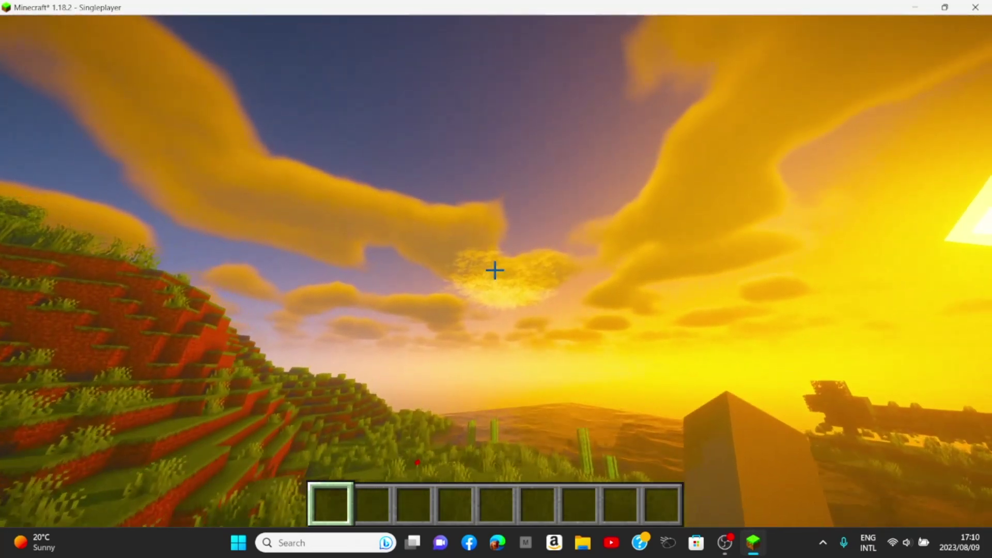
{"action": "key", "text": "w"}
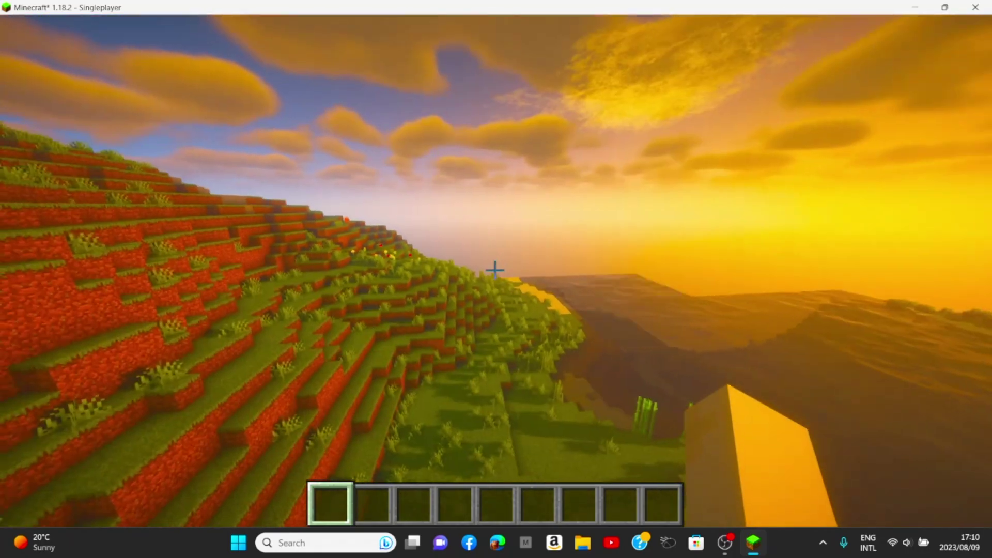
{"action": "key", "text": "w"}
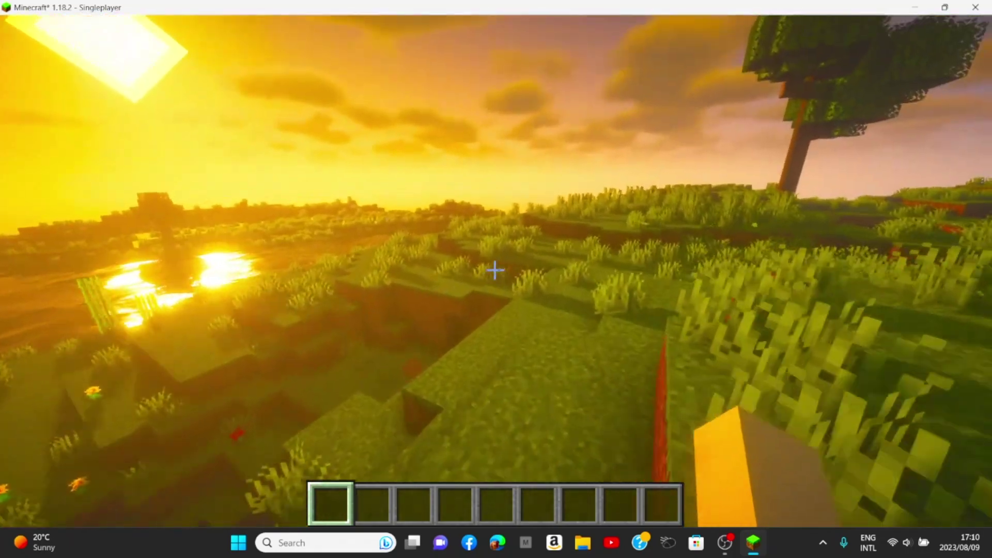
{"action": "key", "text": "w"}
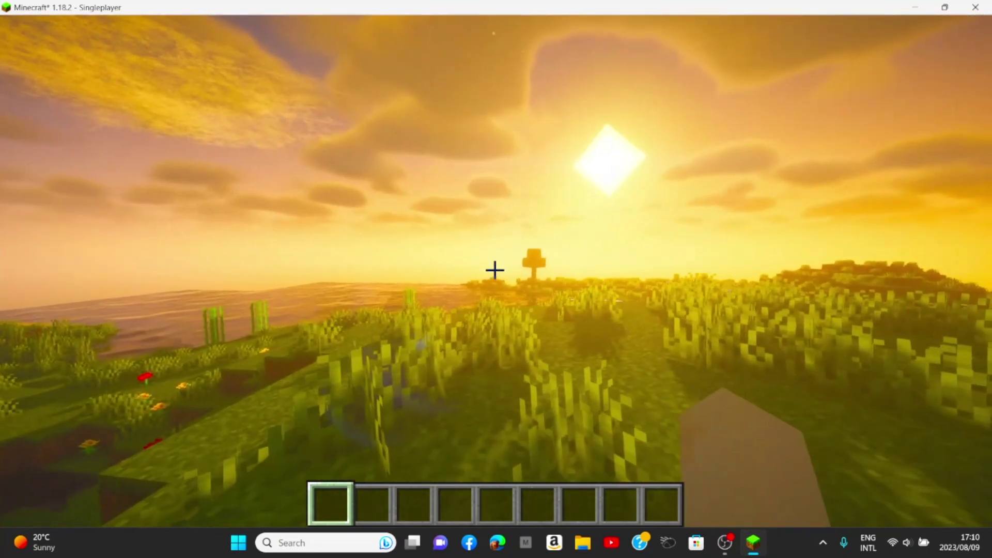
{"action": "key", "text": "Escape"}
{"action": "left_click", "coordinate": [387, 328]}
{"action": "left_click", "coordinate": [333, 255]}
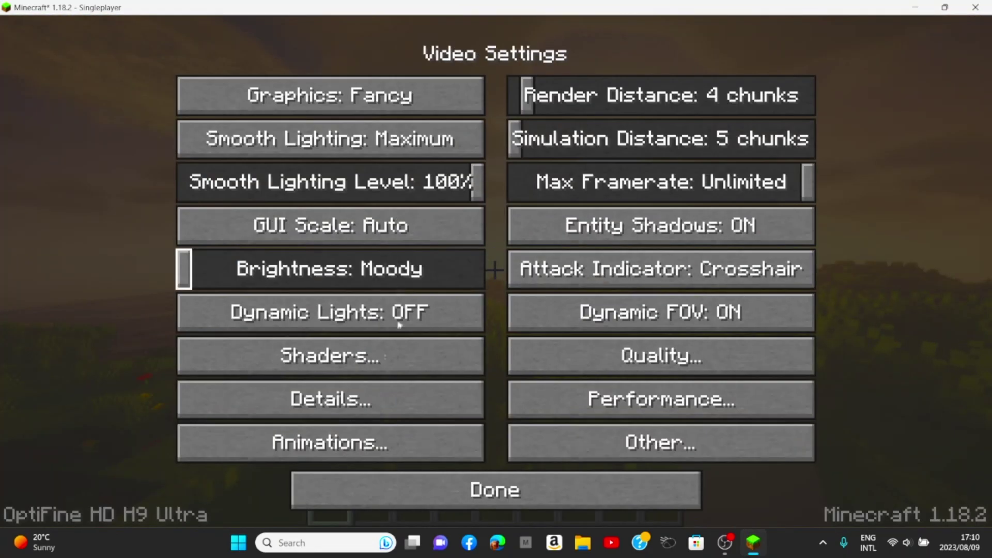
{"action": "left_click", "coordinate": [338, 373]}
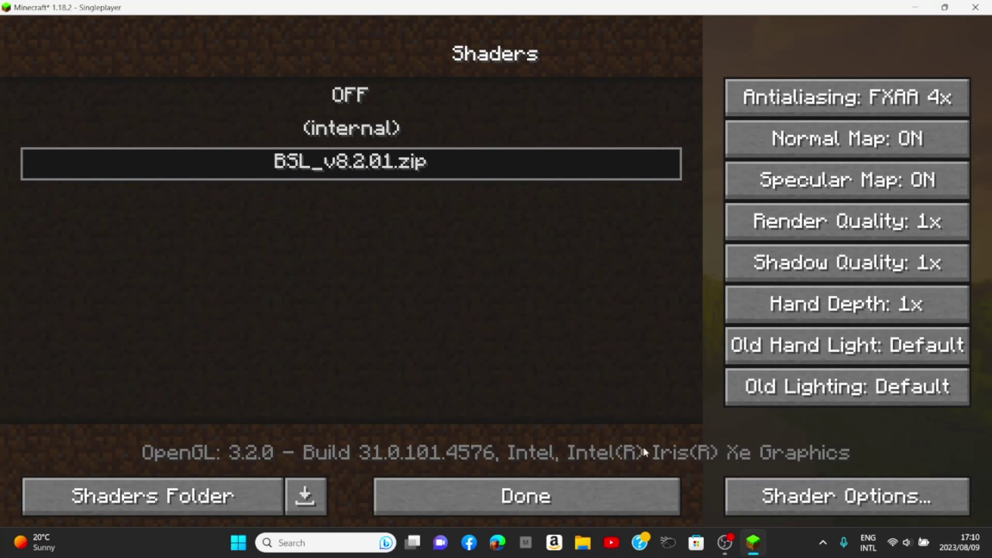
{"action": "left_click", "coordinate": [567, 489]}
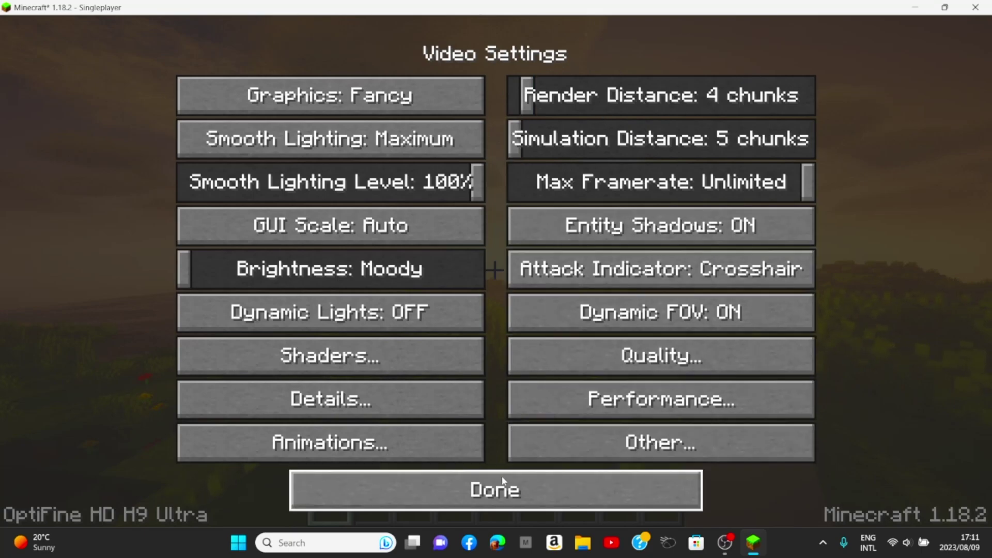
{"action": "left_click", "coordinate": [452, 489]}
{"action": "left_click", "coordinate": [451, 465]}
{"action": "left_click", "coordinate": [469, 178]}
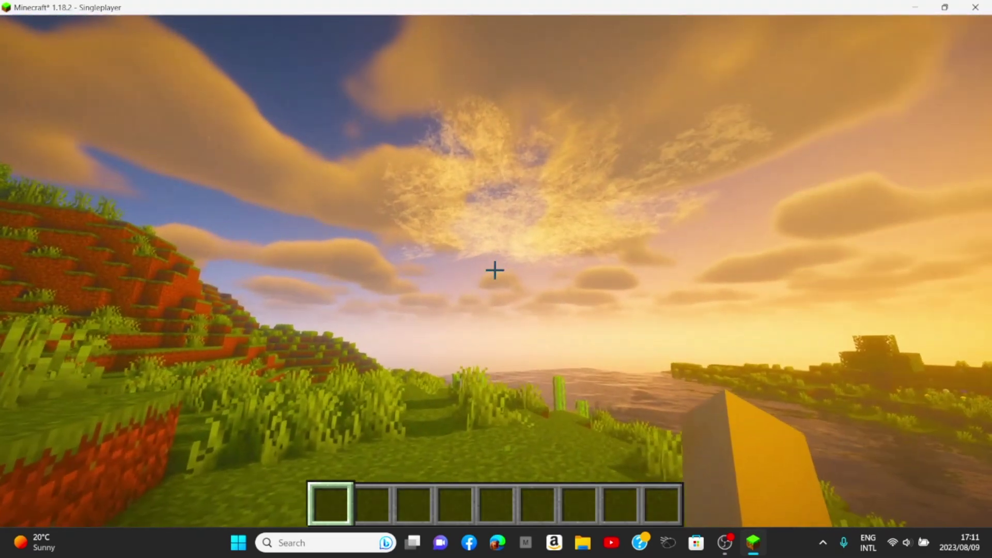
{"action": "key", "text": "e"}
{"action": "left_click", "coordinate": [666, 116]}
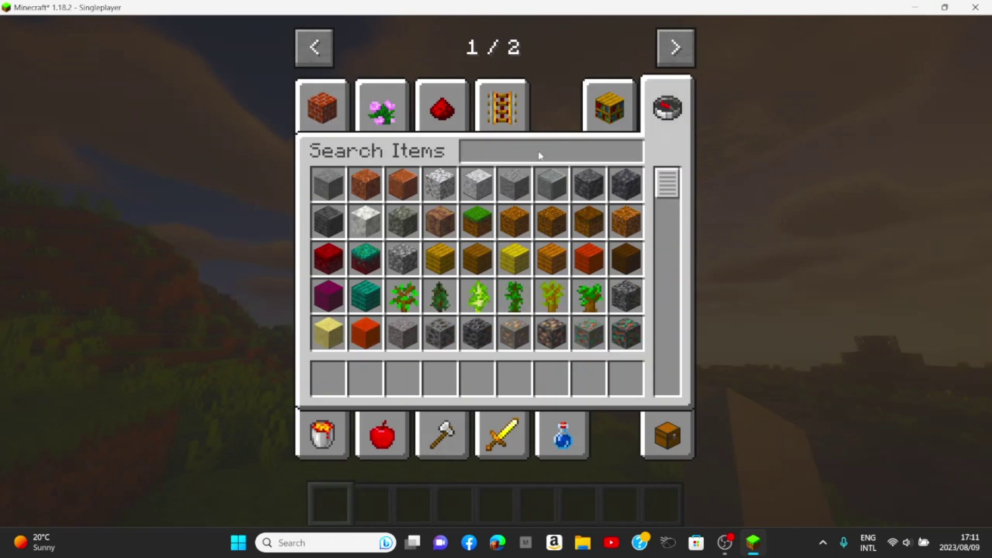
{"action": "type", "text": "weat"}
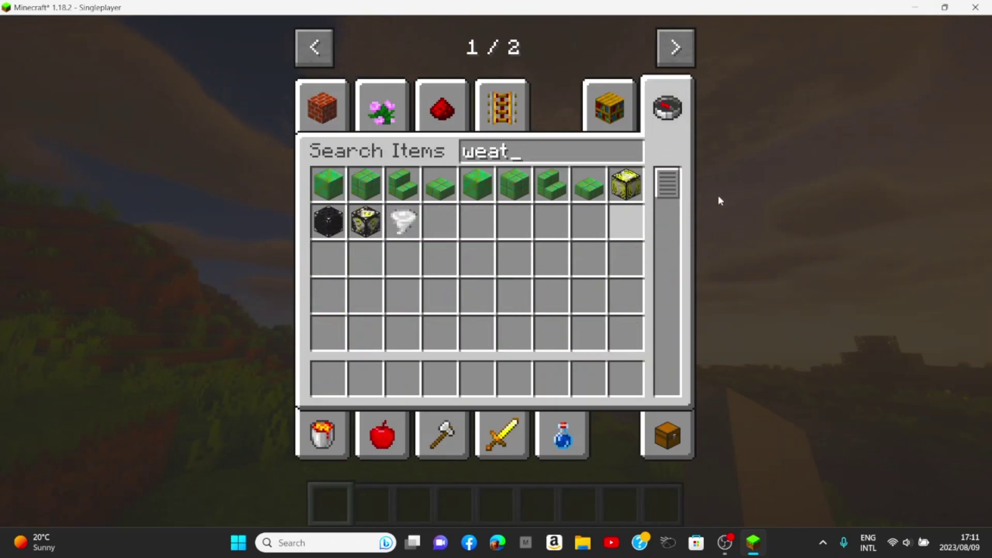
{"action": "key", "text": "Escape"}
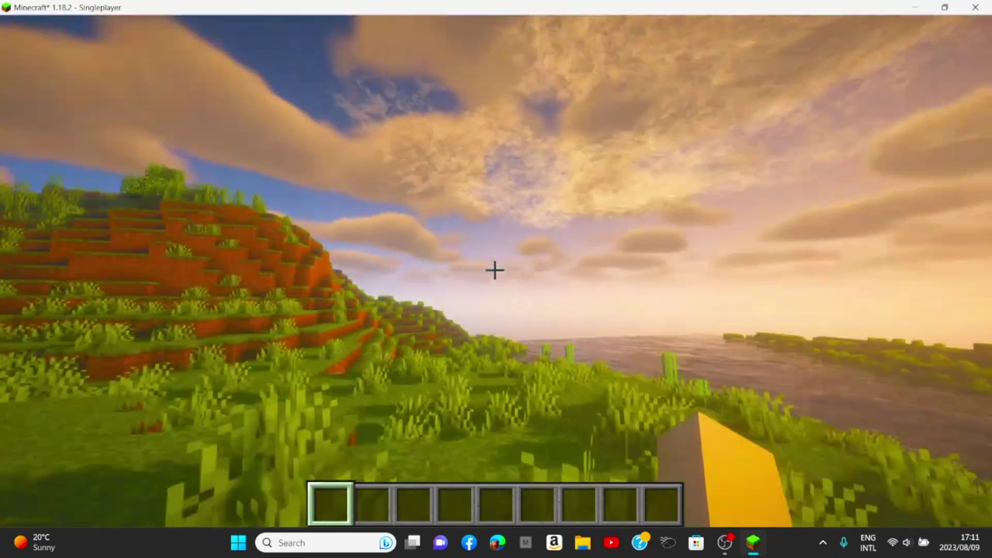
{"action": "mouse_move", "coordinate": [495, 269]}
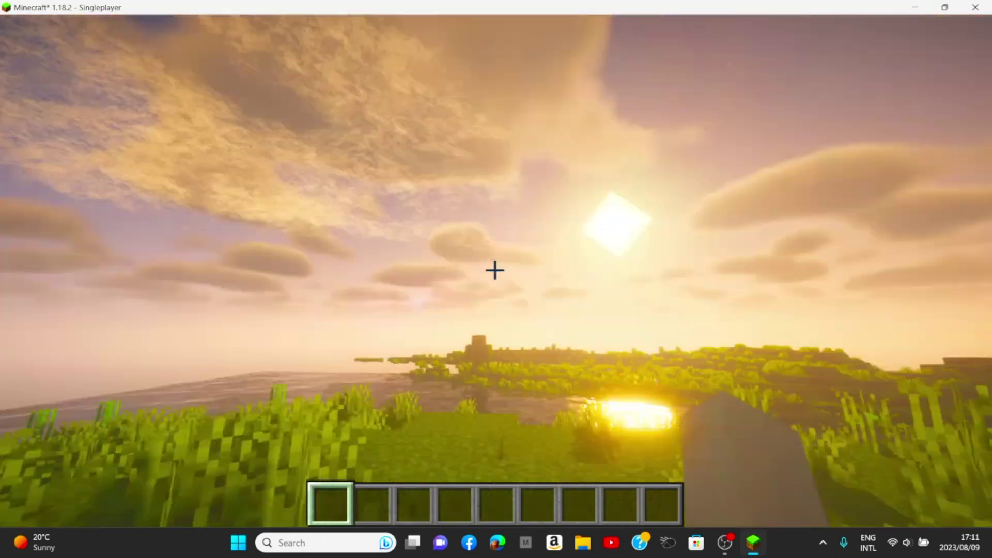